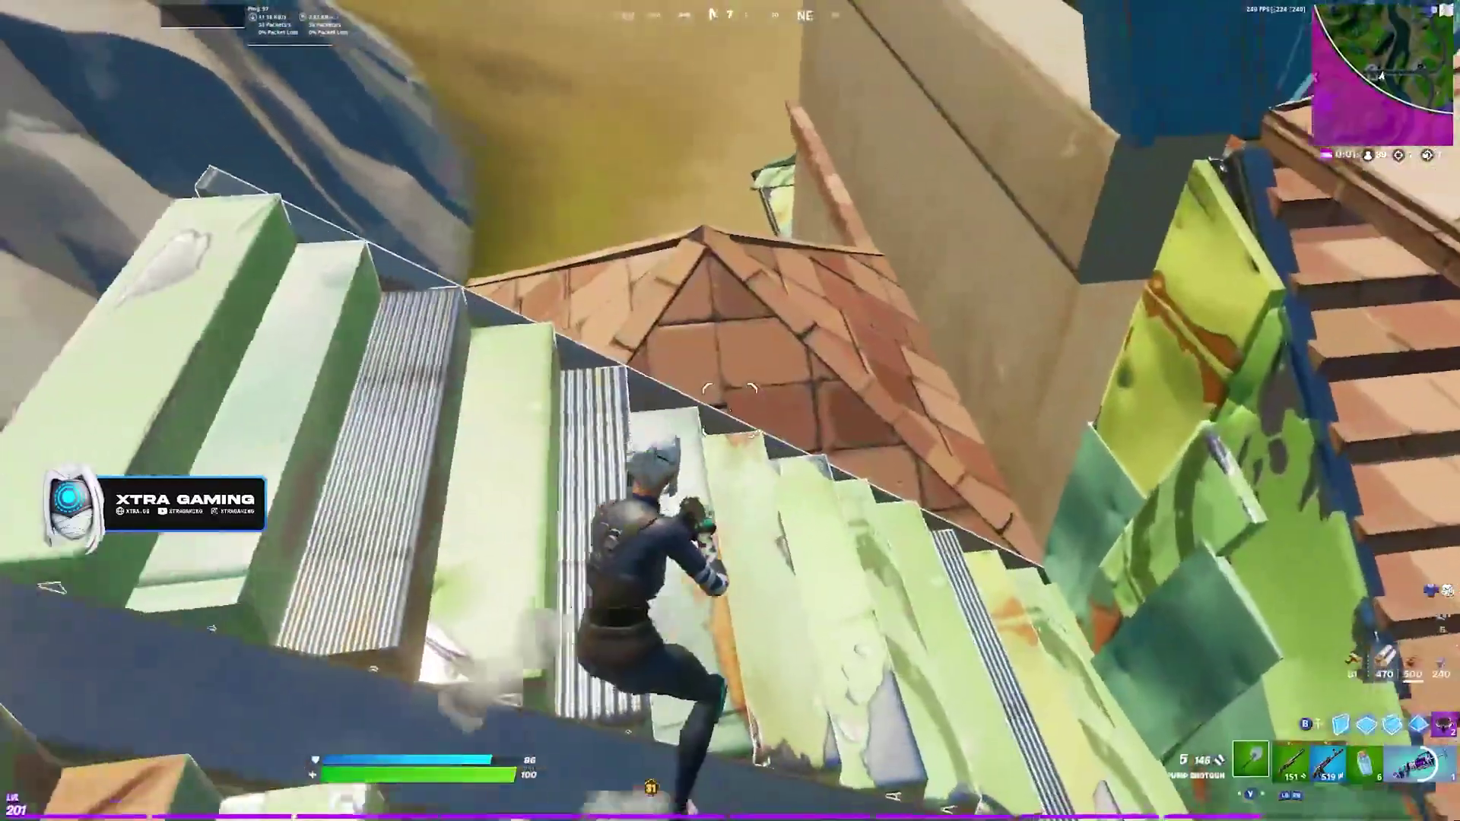
Step: Place wall builds on the flat area during the stair fight
key(q)
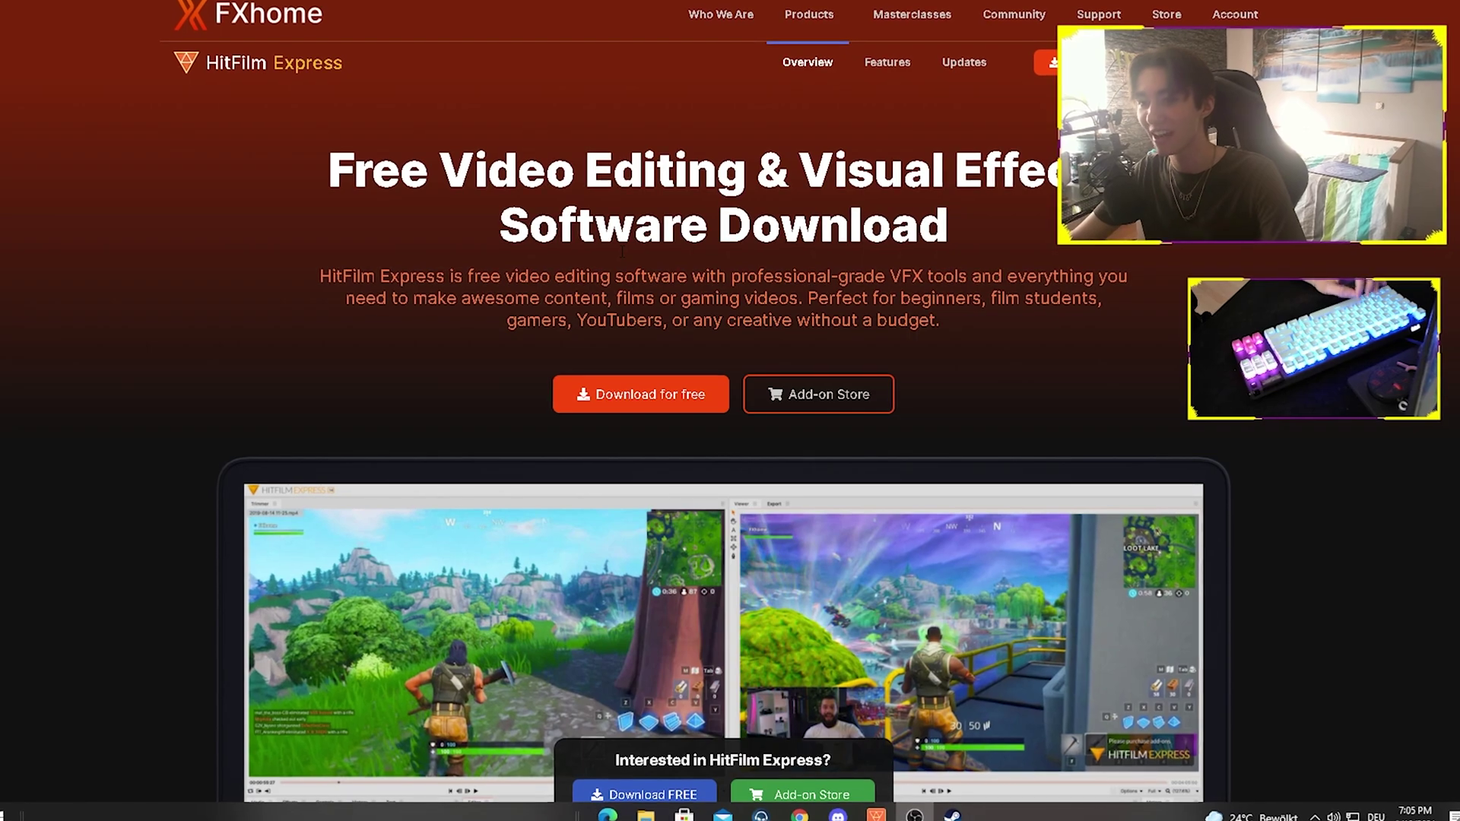
Step: Scroll through the HitFilm Express download page on fxhome.com
scroll(621, 250, down, 7)
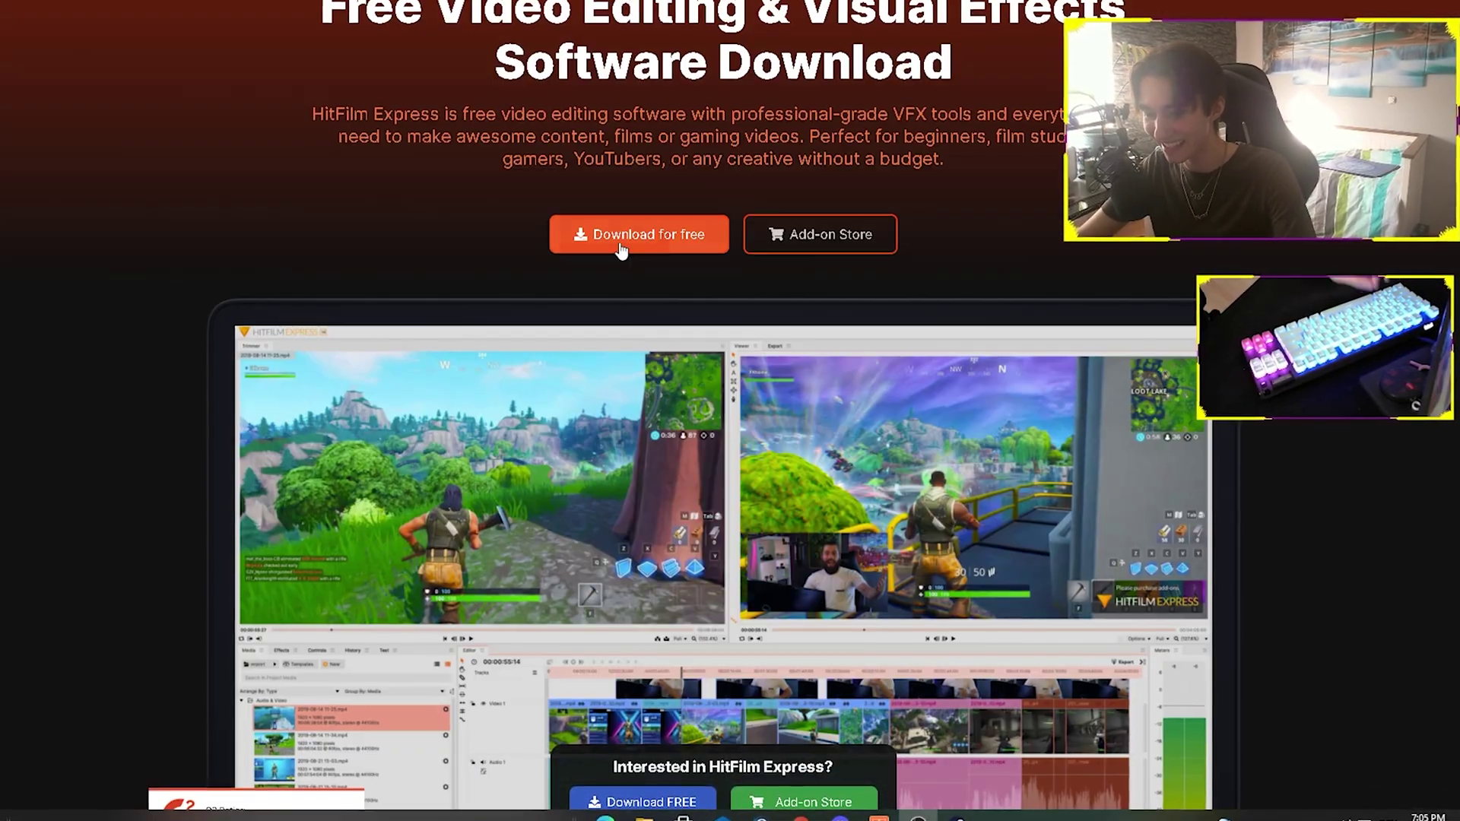
scroll(626, 261, up, 2)
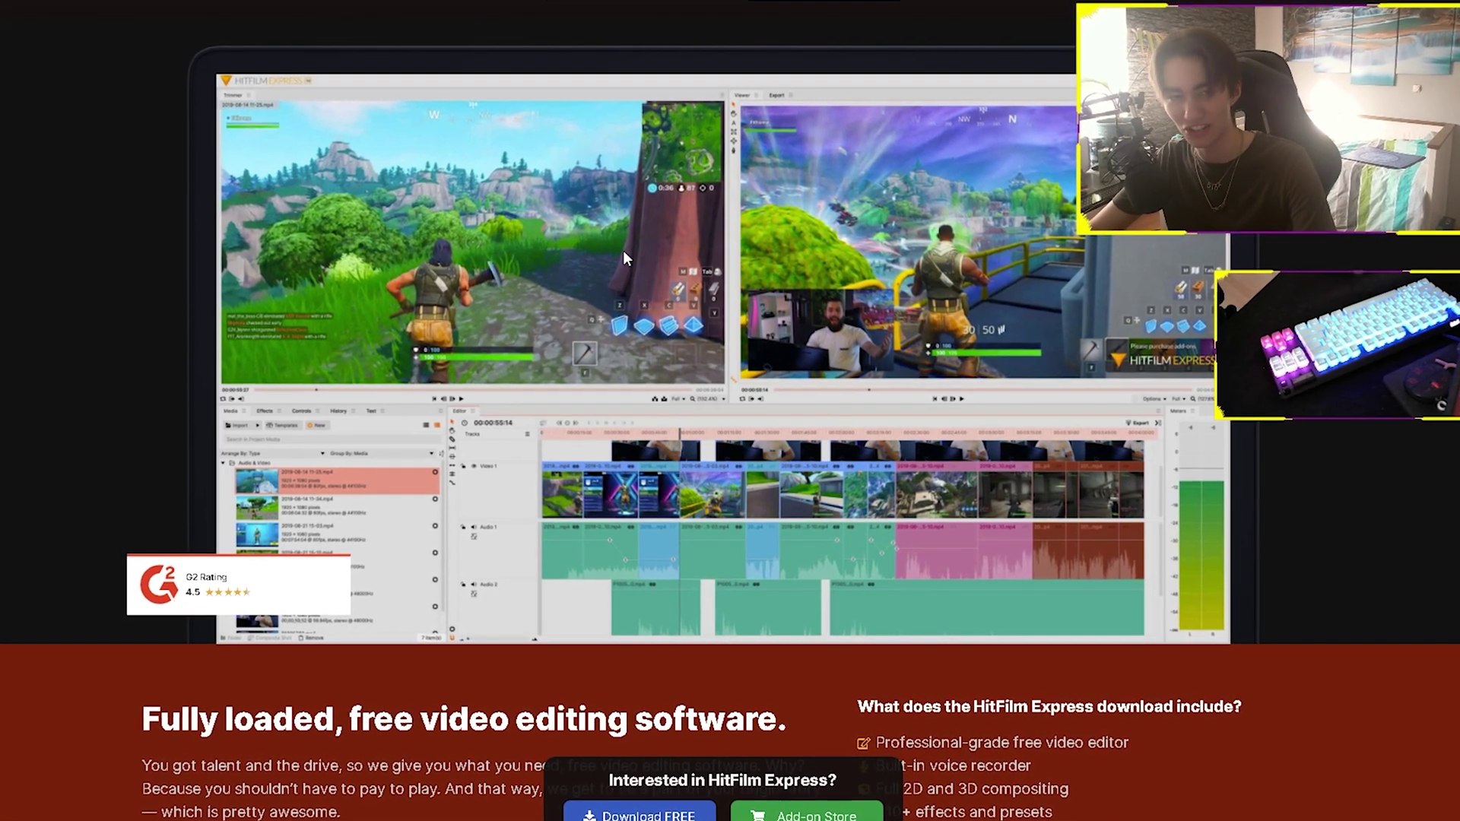
scroll(623, 249, down, 2)
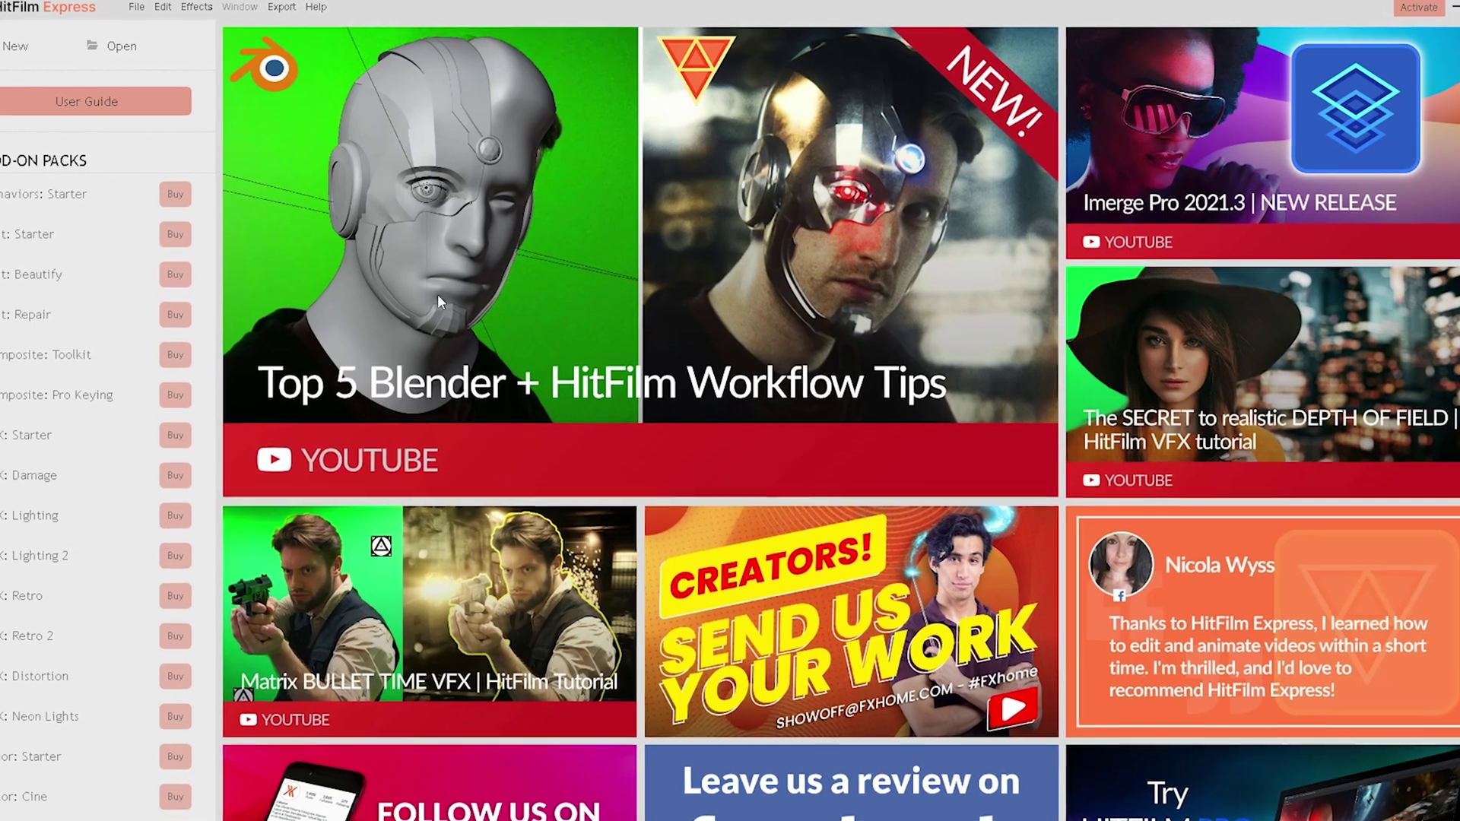
Step: Create a new project from the 1080p Full HD @ 60 fps template (1920×1080, 60 fps)
click(129, 5)
click(144, 23)
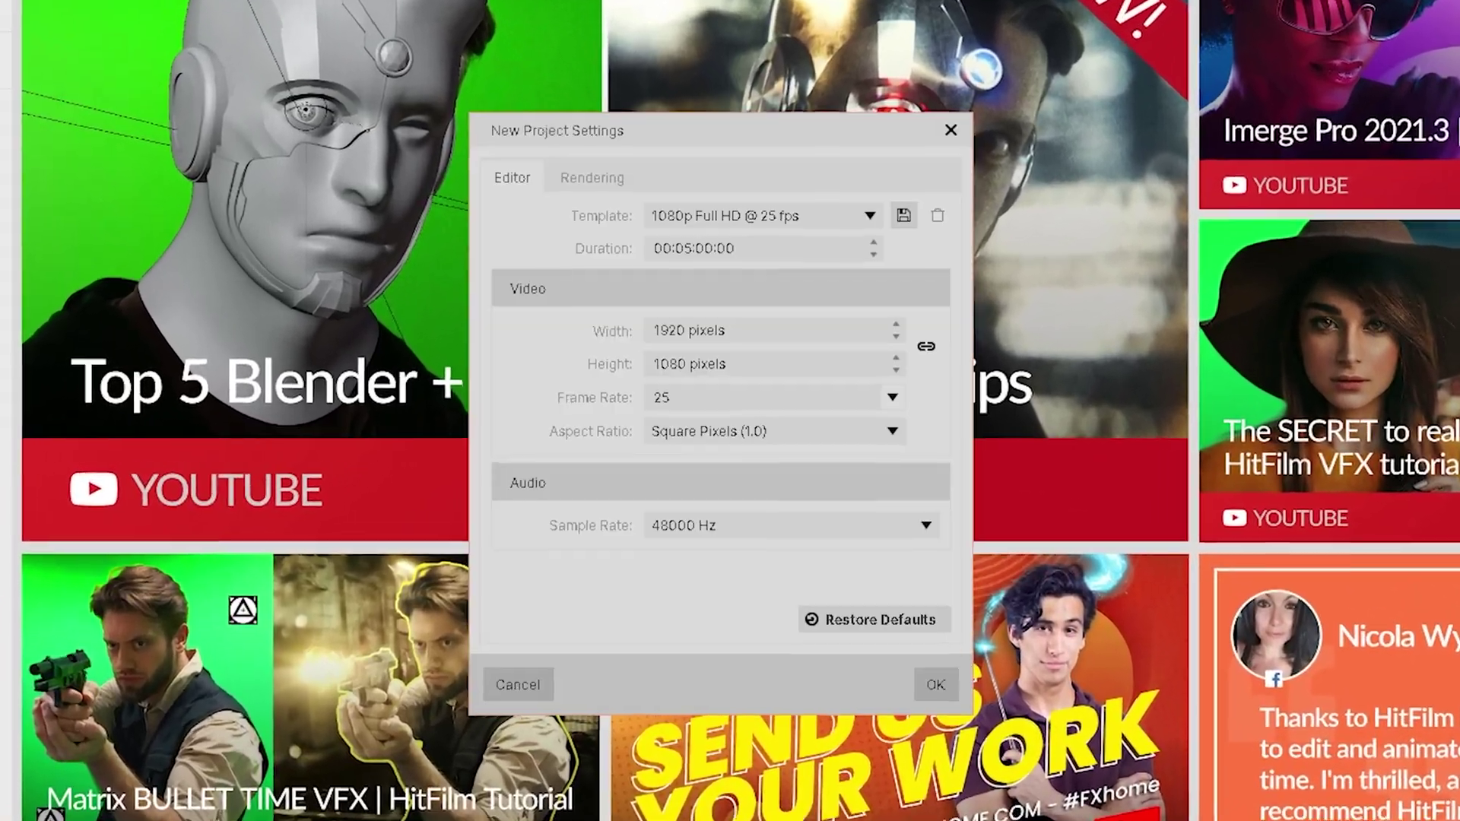
click(696, 163)
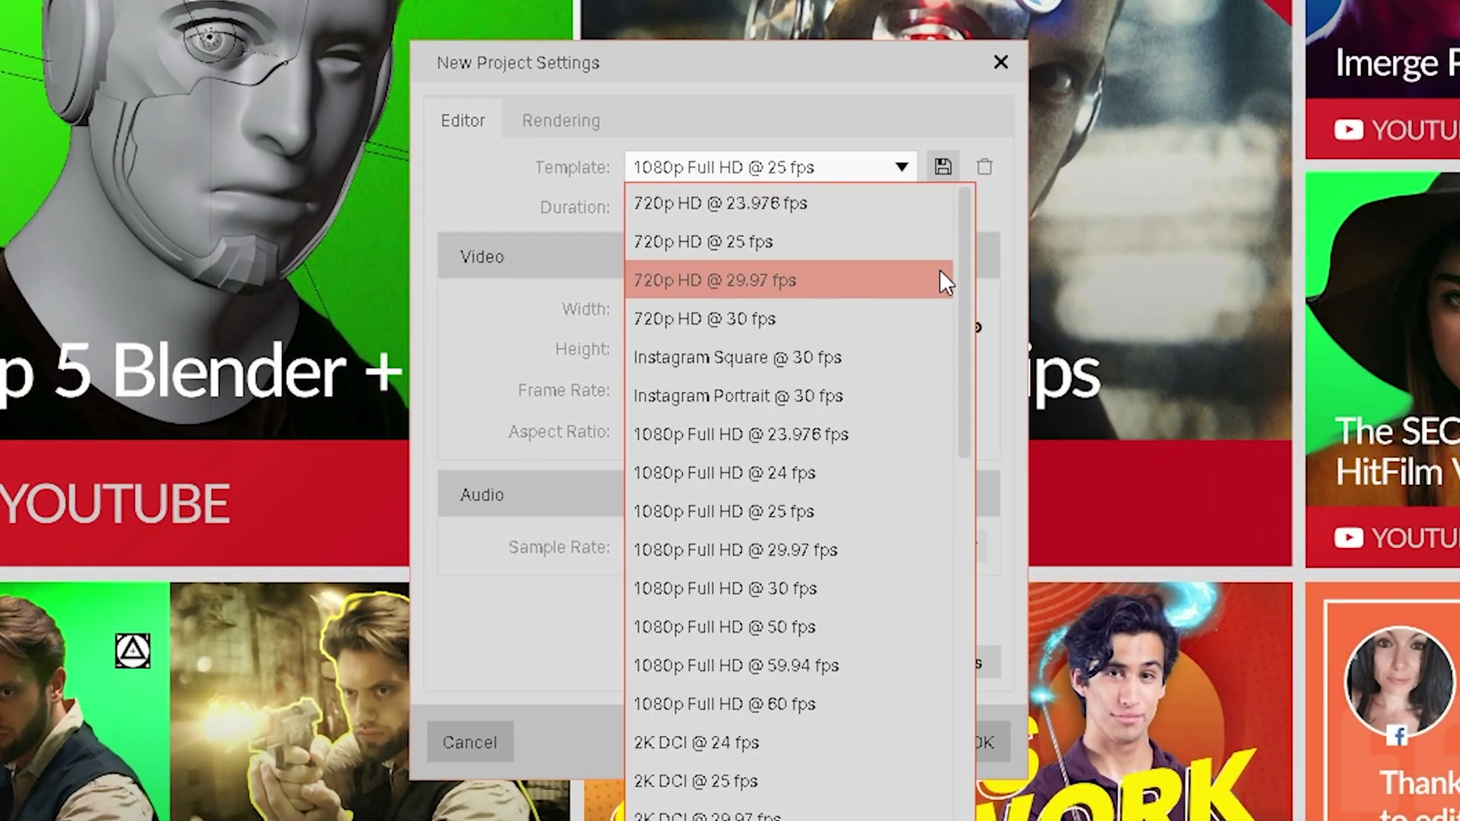
drag(957, 294, 951, 787)
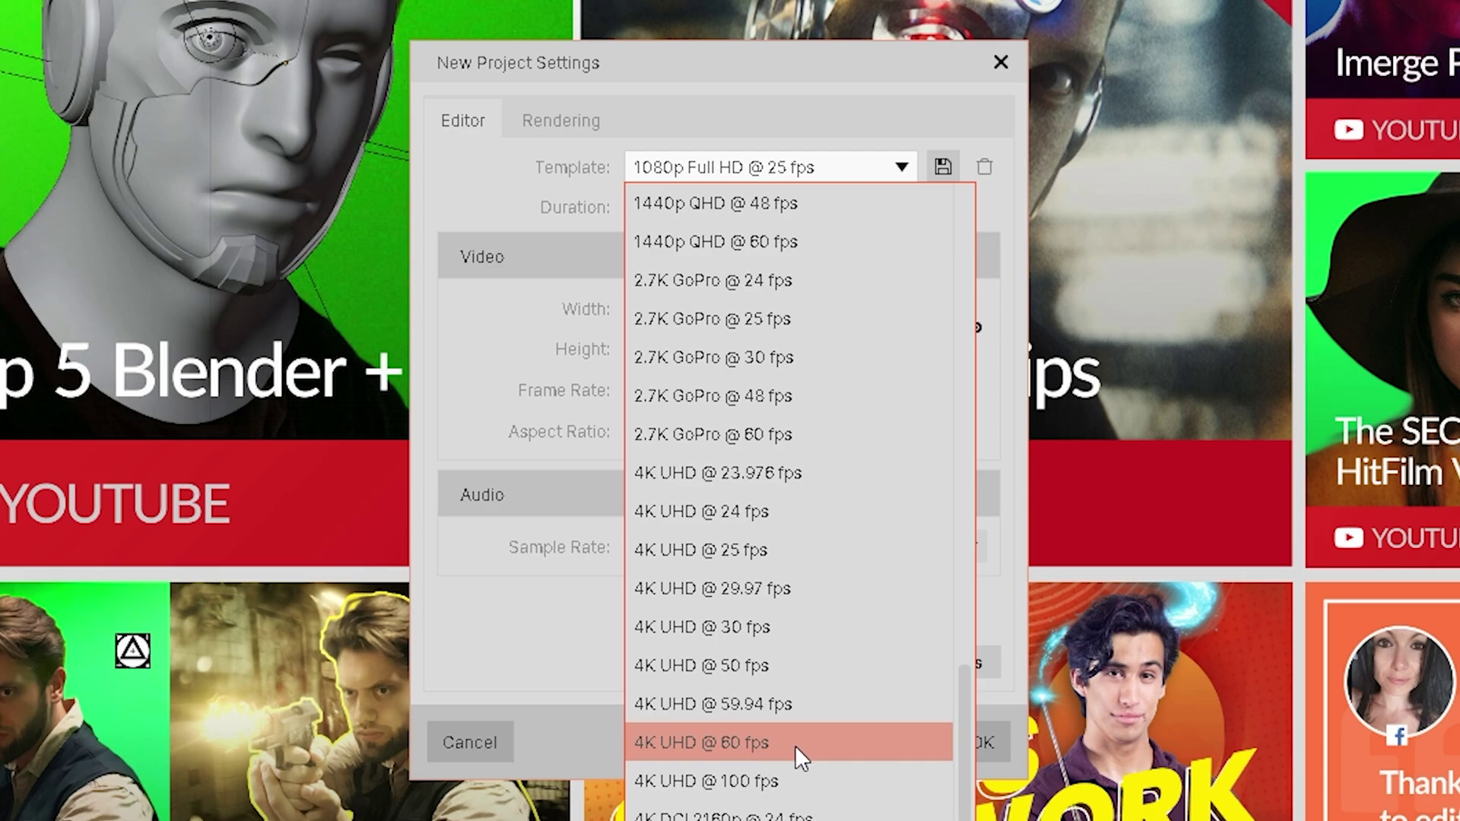
drag(965, 691, 960, 271)
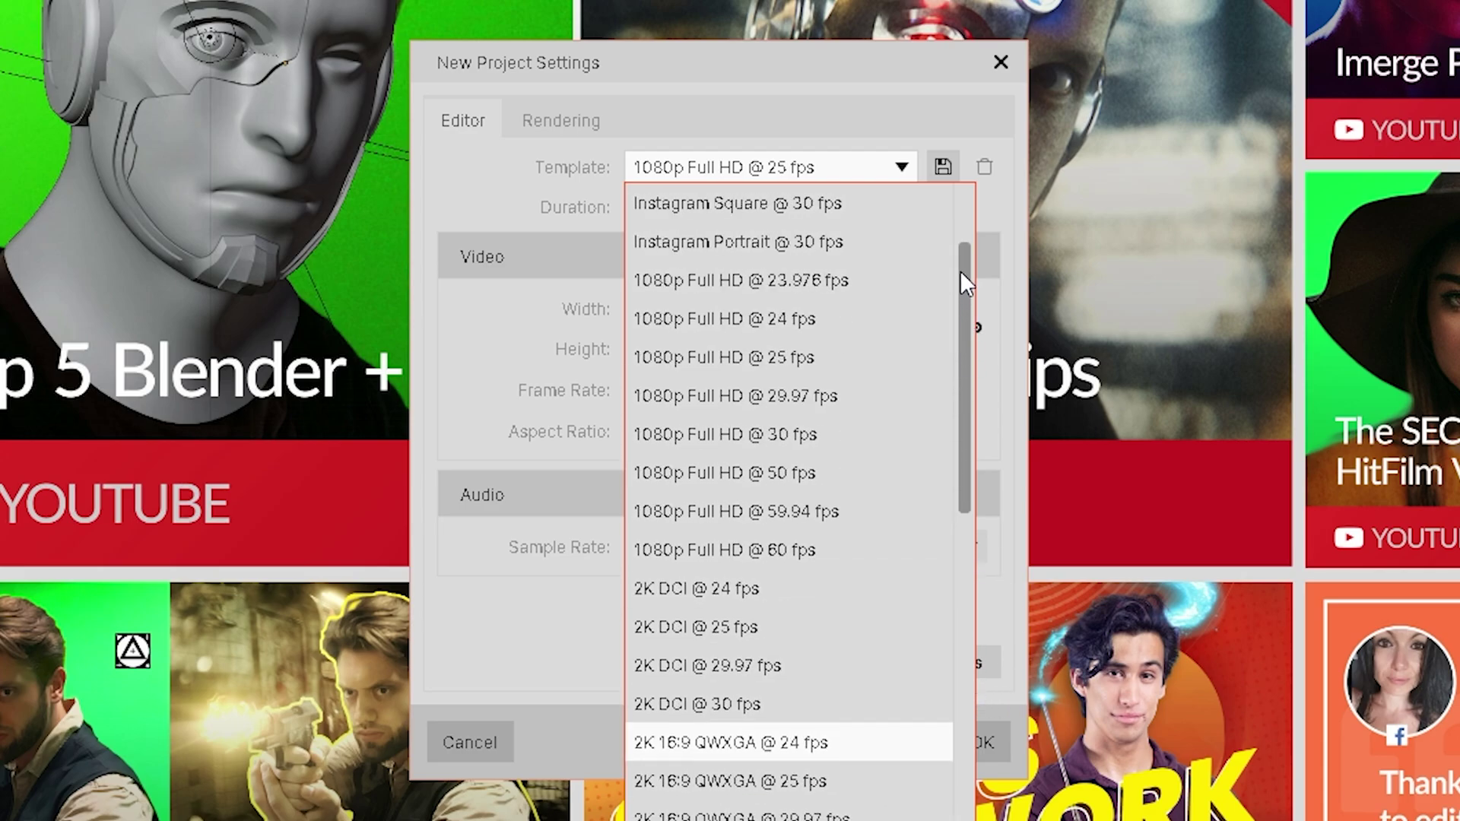
click(730, 546)
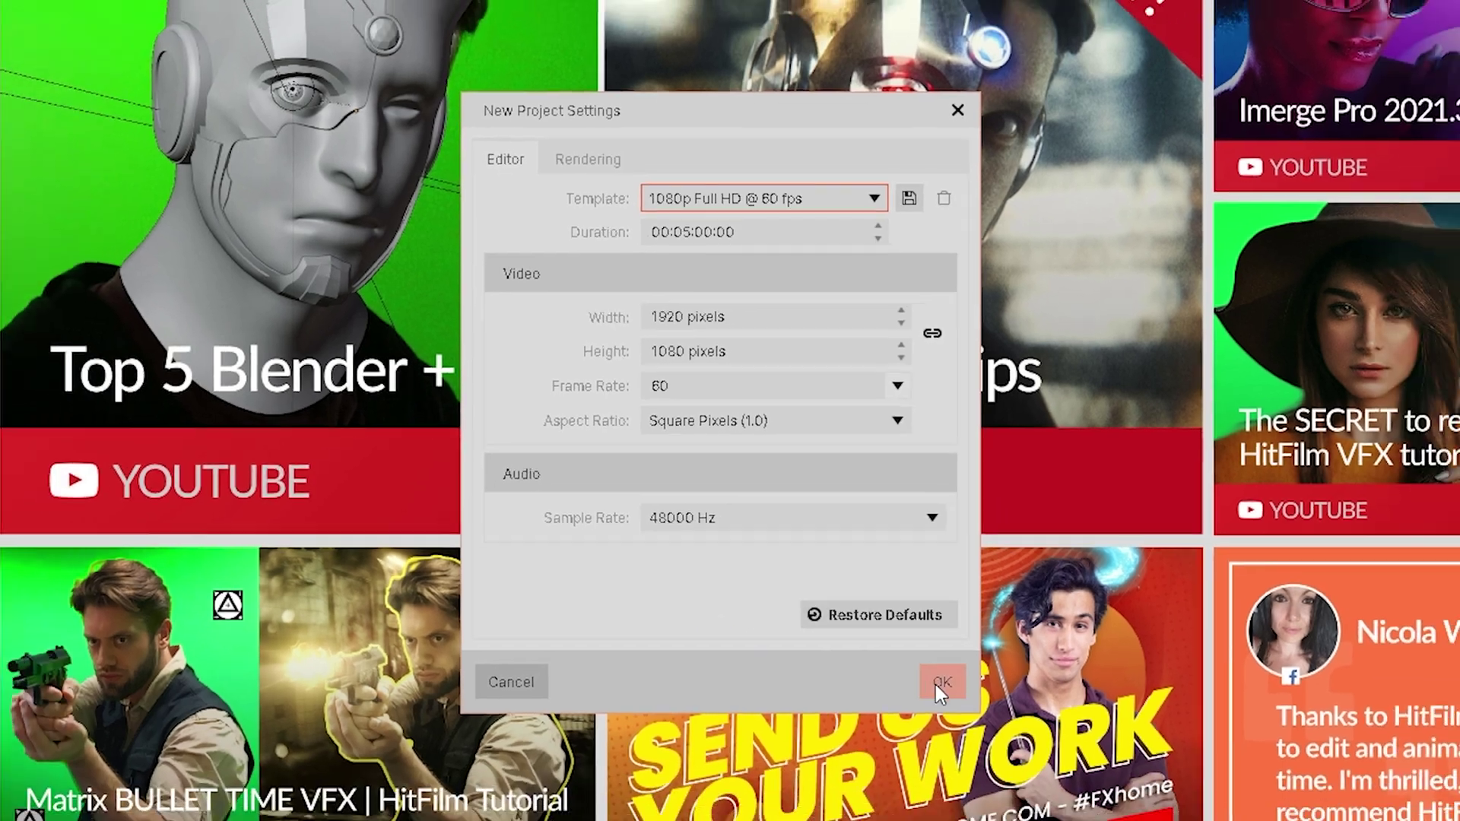
click(983, 743)
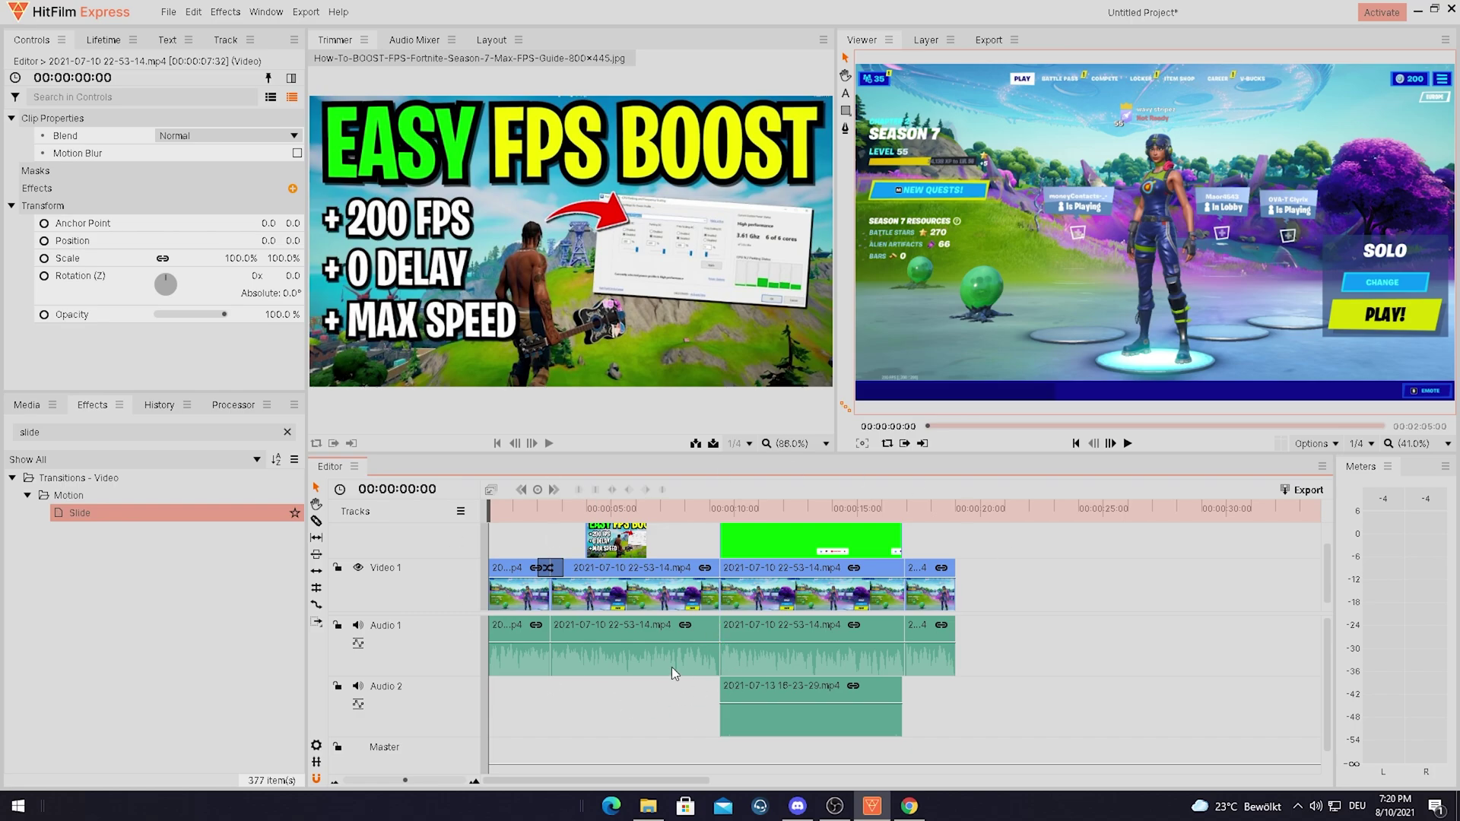
drag(541, 509, 485, 510)
key(space)
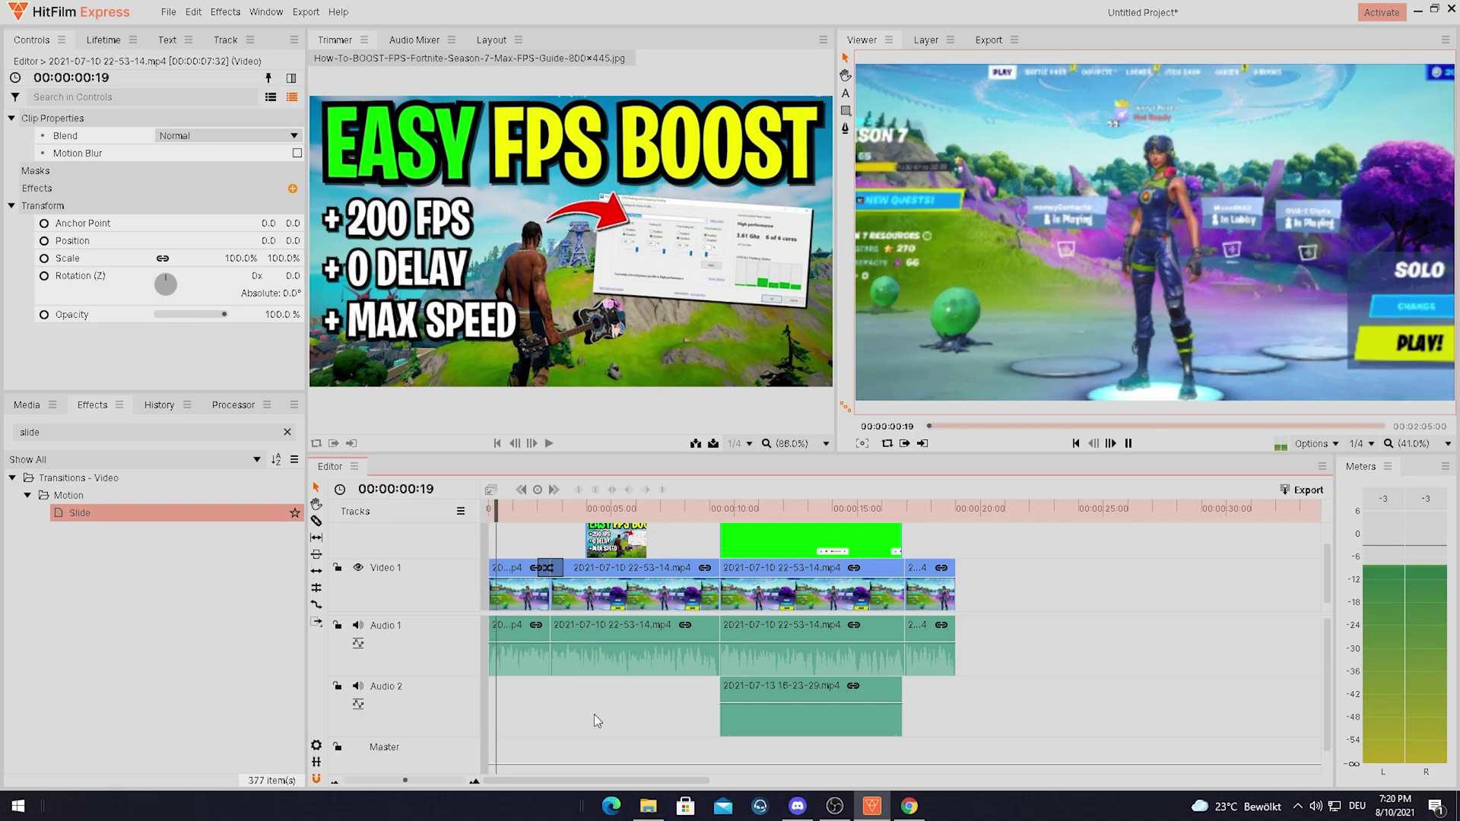
key(space)
key(space)
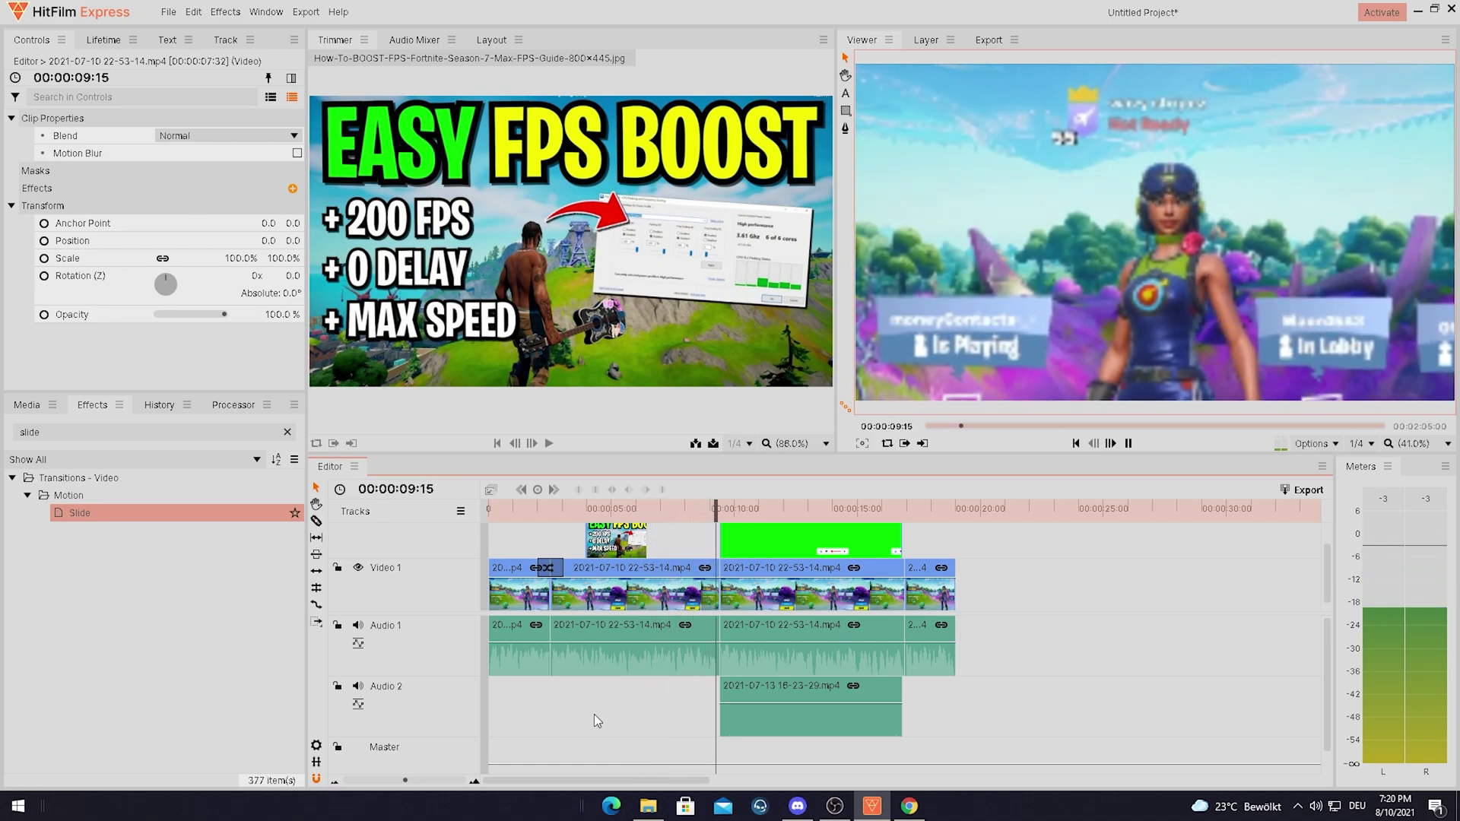
key(space)
key(space)
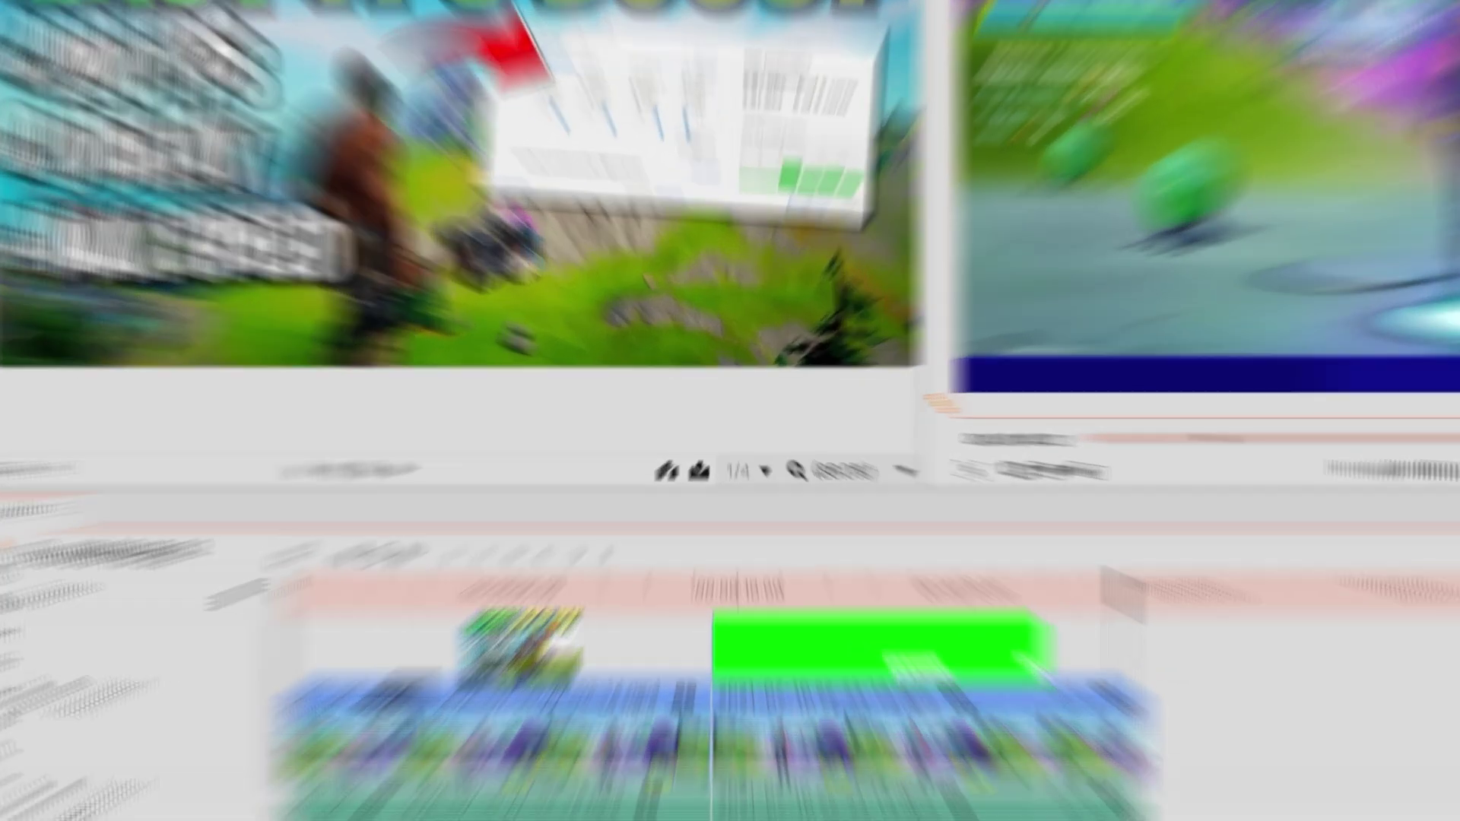
key(space)
Step: Search the Effects panel for 'transition' and browse the results
drag(541, 508, 520, 508)
click(68, 432)
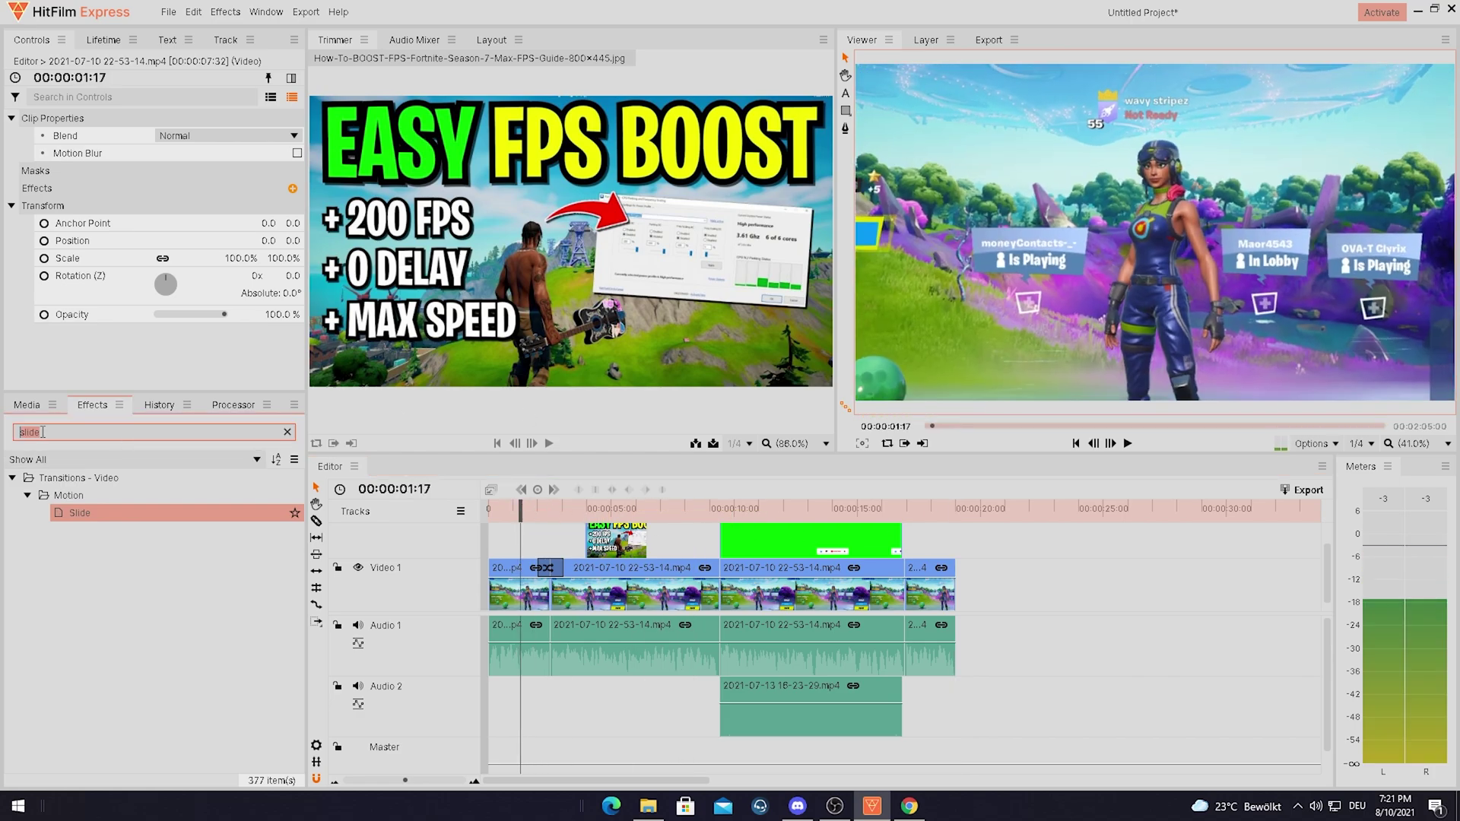
text(transition)
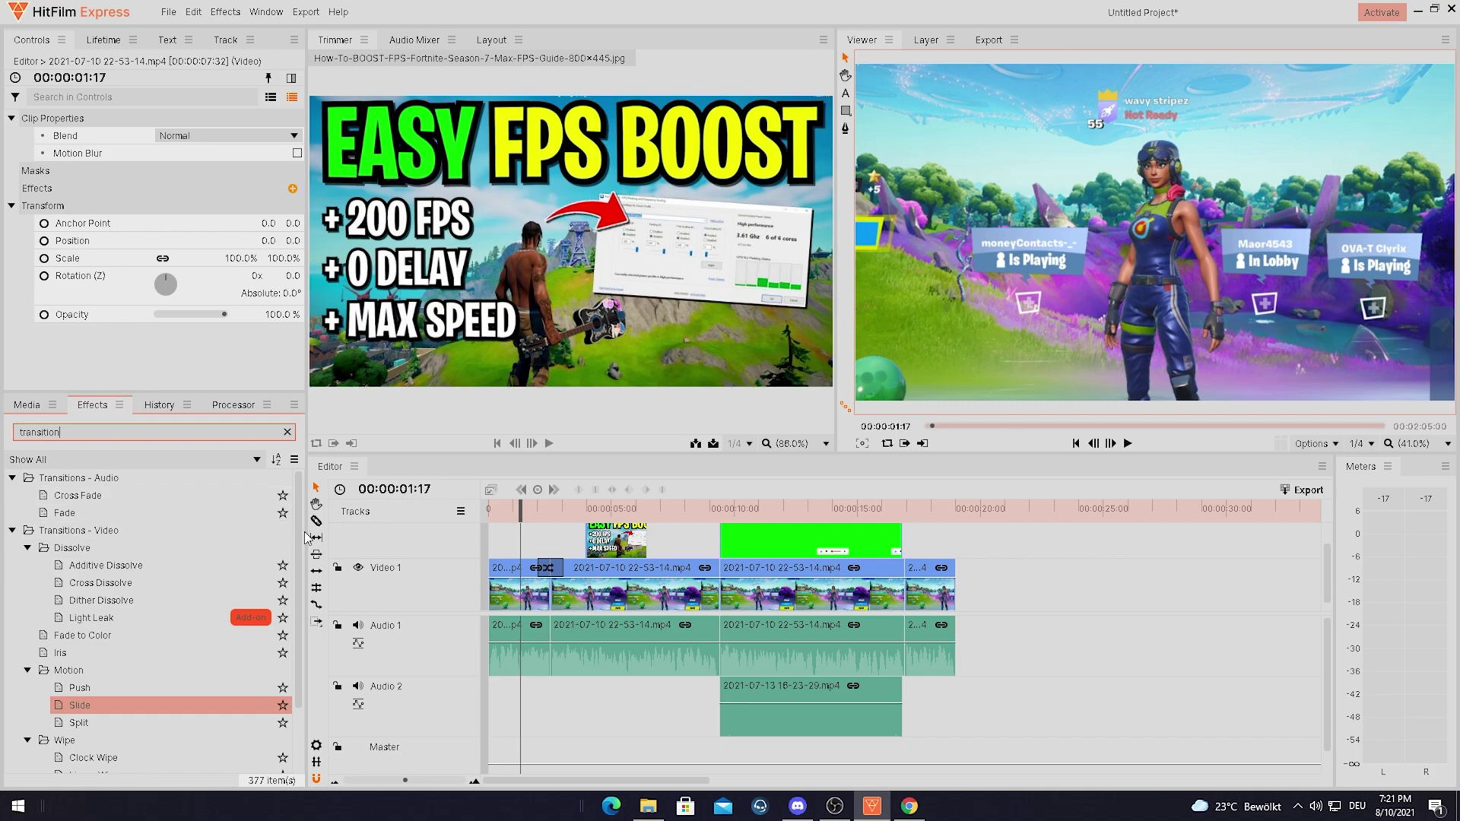
drag(299, 533, 310, 601)
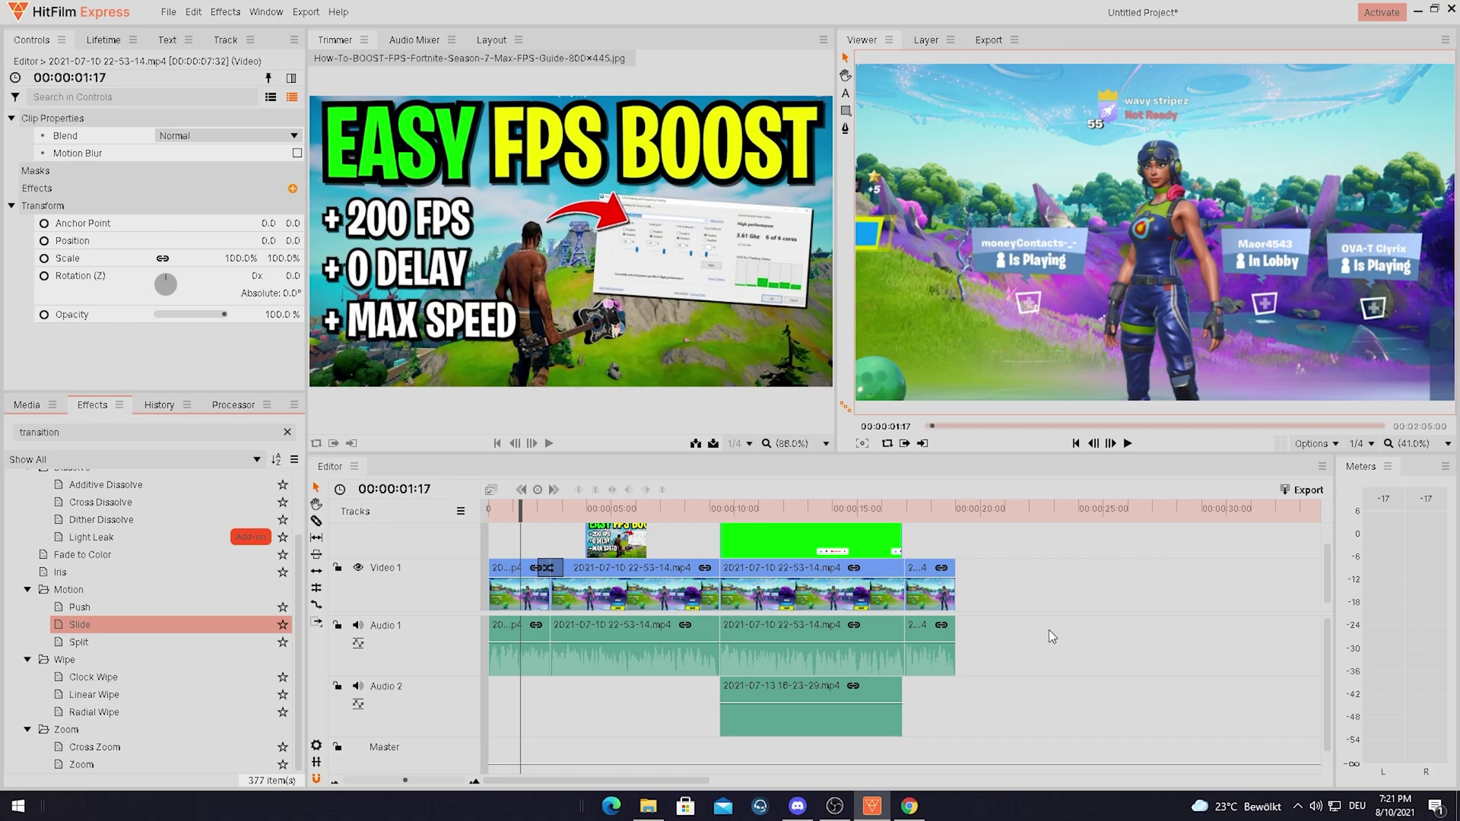
Step: Scale the second lobby clip on Video 1 to 115.9%
click(631, 646)
click(603, 509)
drag(595, 518, 613, 518)
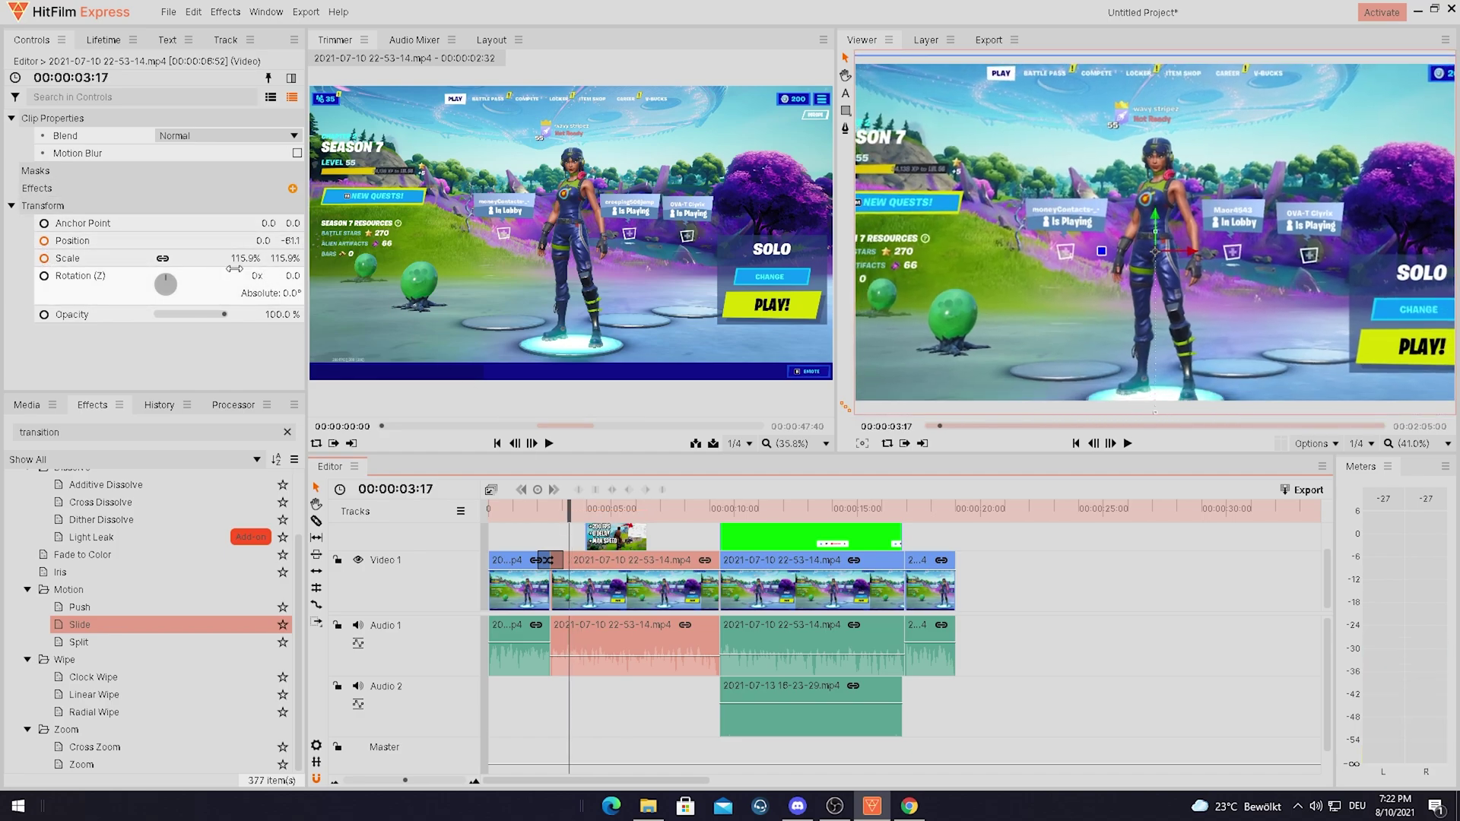
Step: Zoom the lobby clip to 200.4%, apply Brightness & Contrast with Contrast 24, and preview it
drag(648, 520, 679, 500)
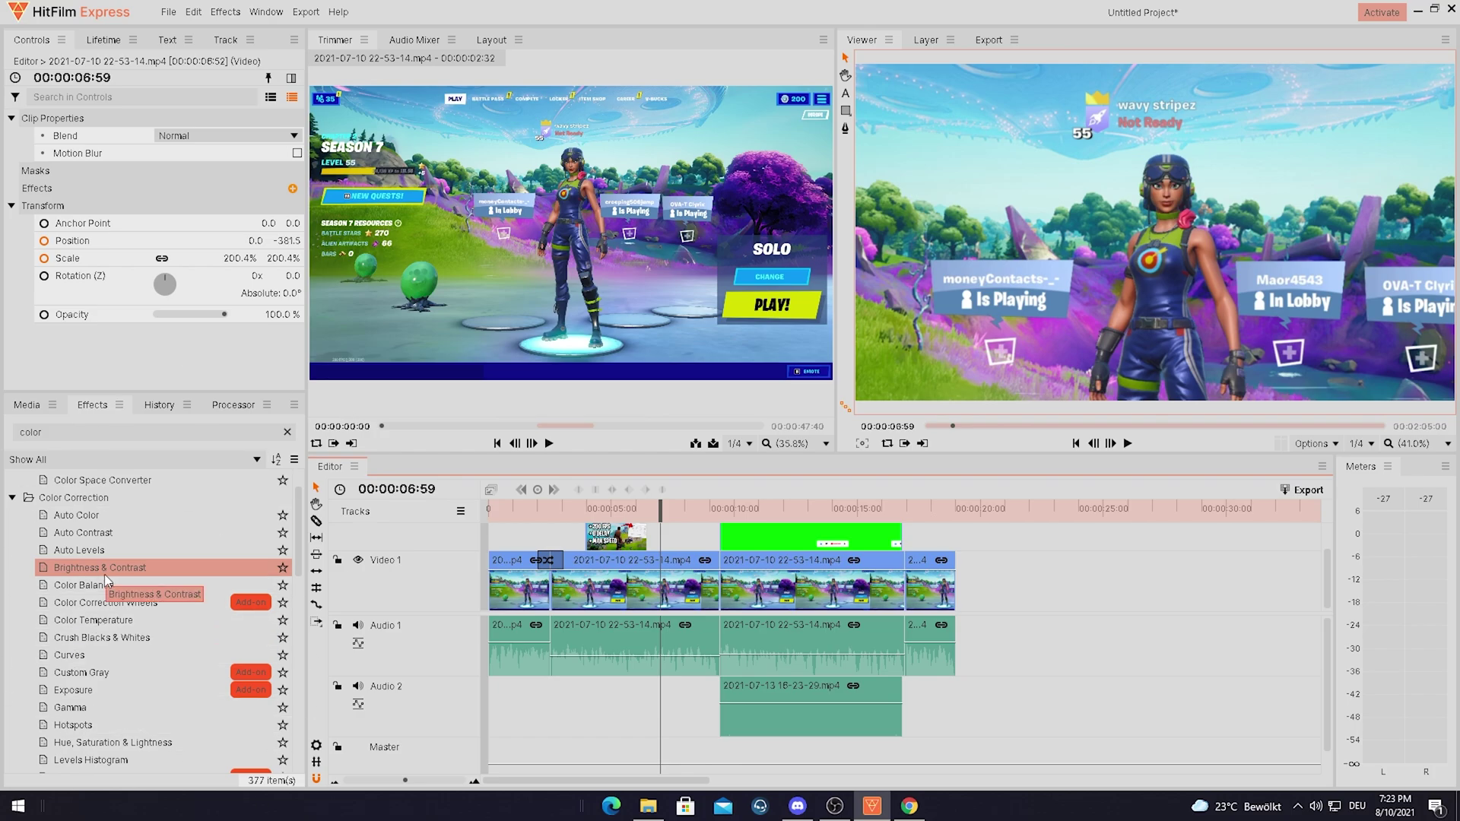
drag(157, 612, 943, 268)
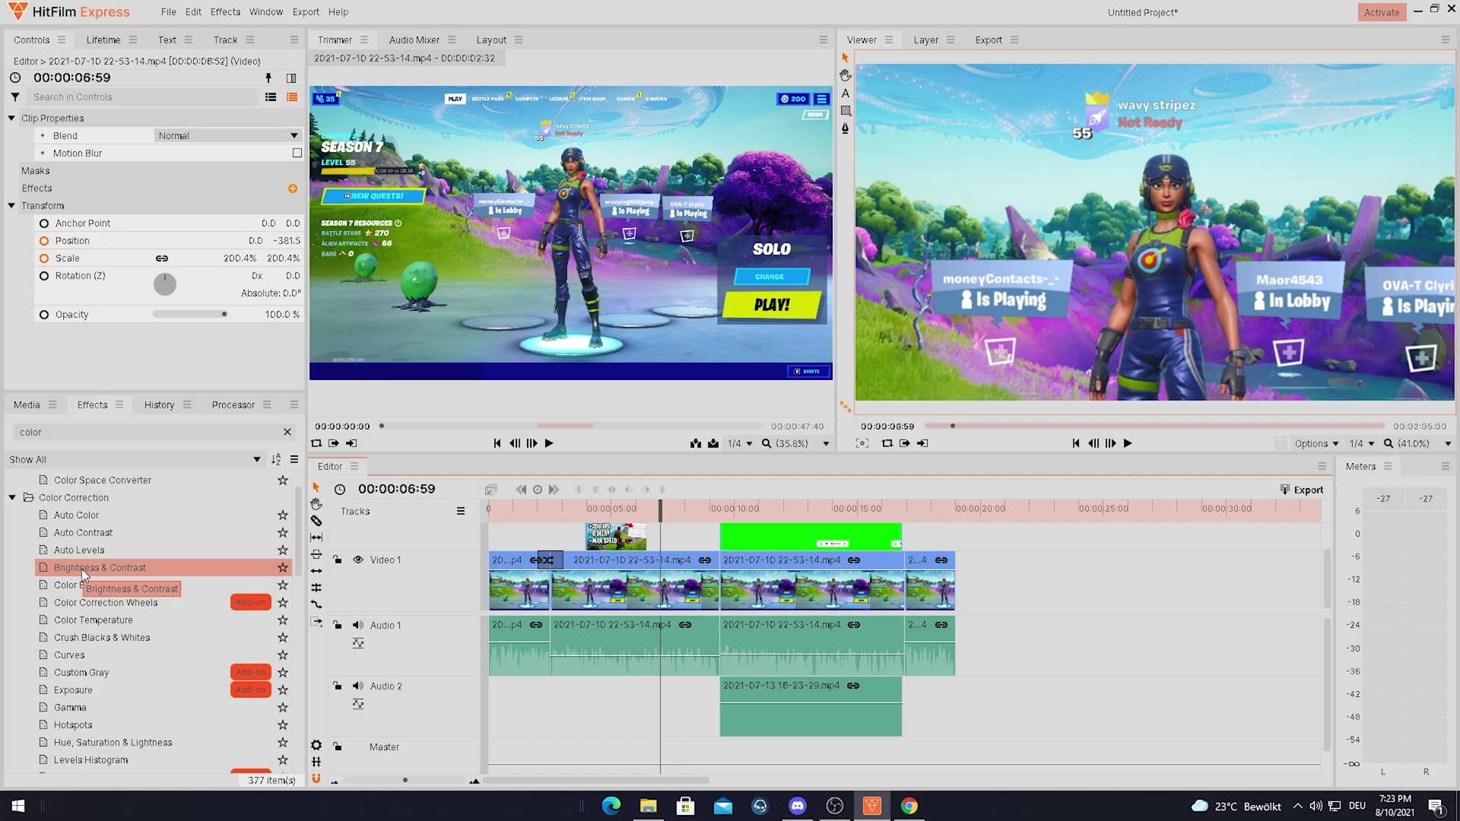
drag(85, 575, 676, 593)
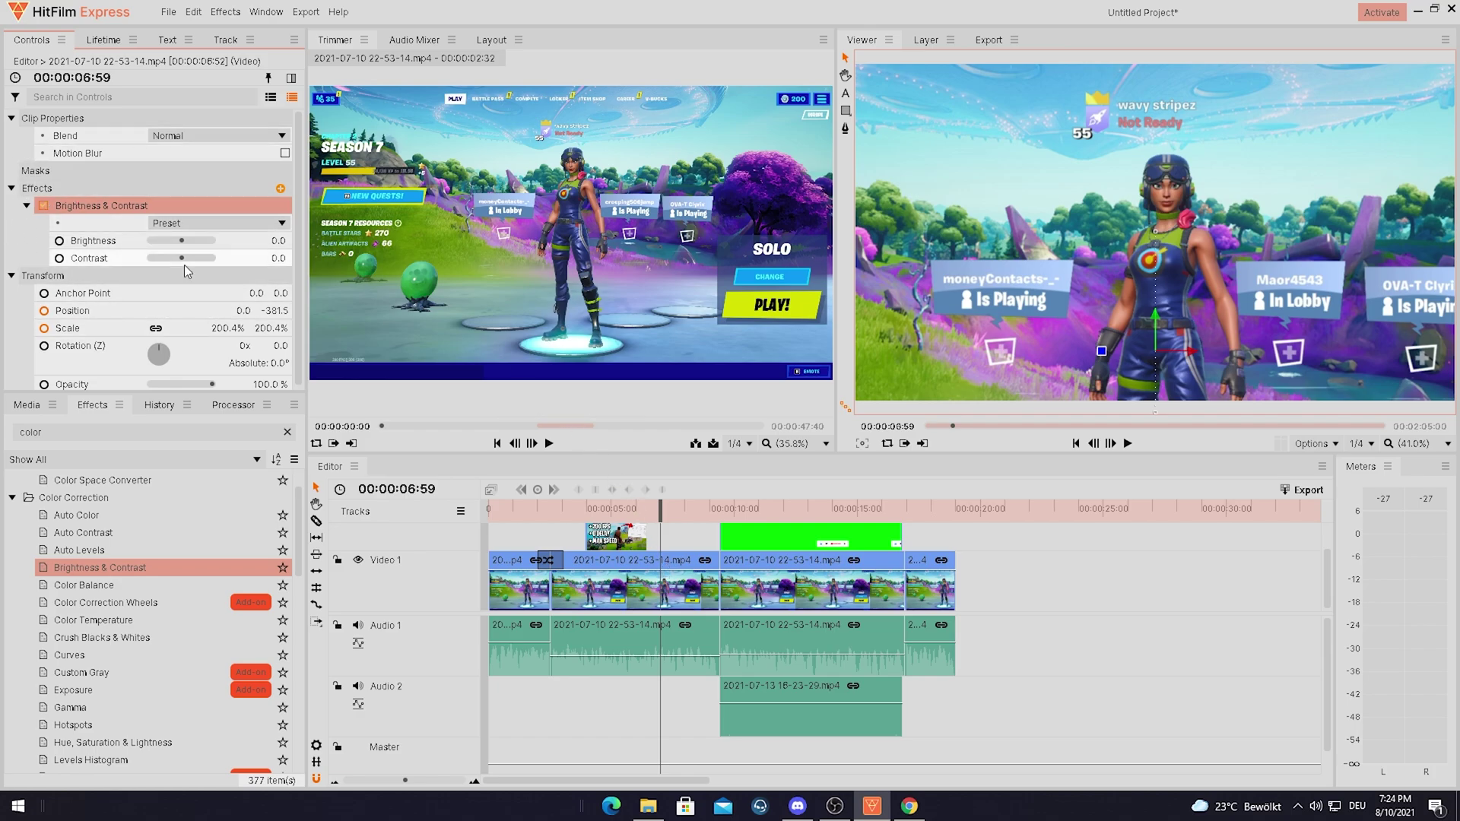
drag(181, 260, 187, 257)
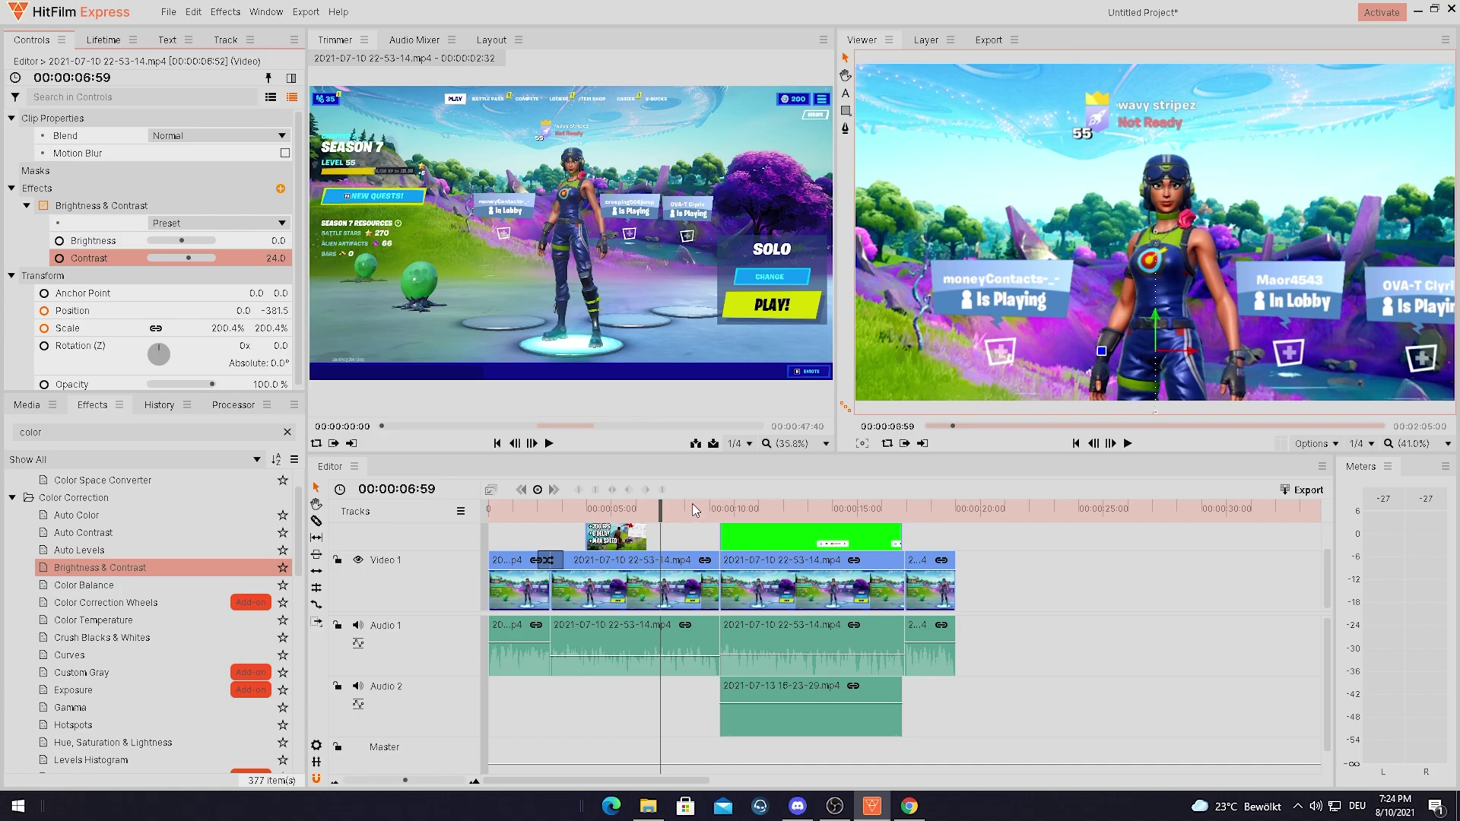
key(space)
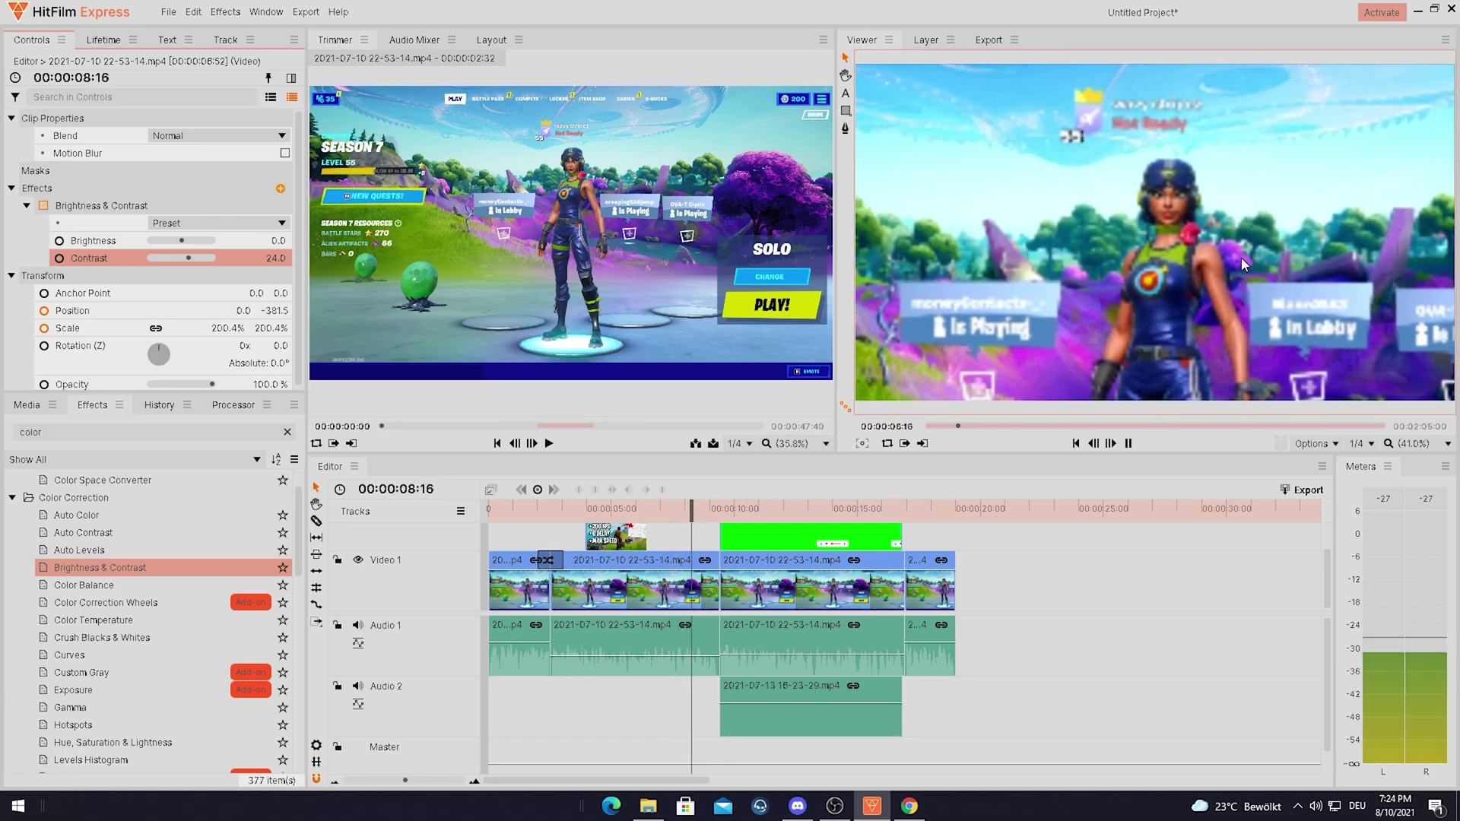
Step: Adjust the Viewer preview resolution and play back the subscribe overlay section
key(space)
click(1366, 445)
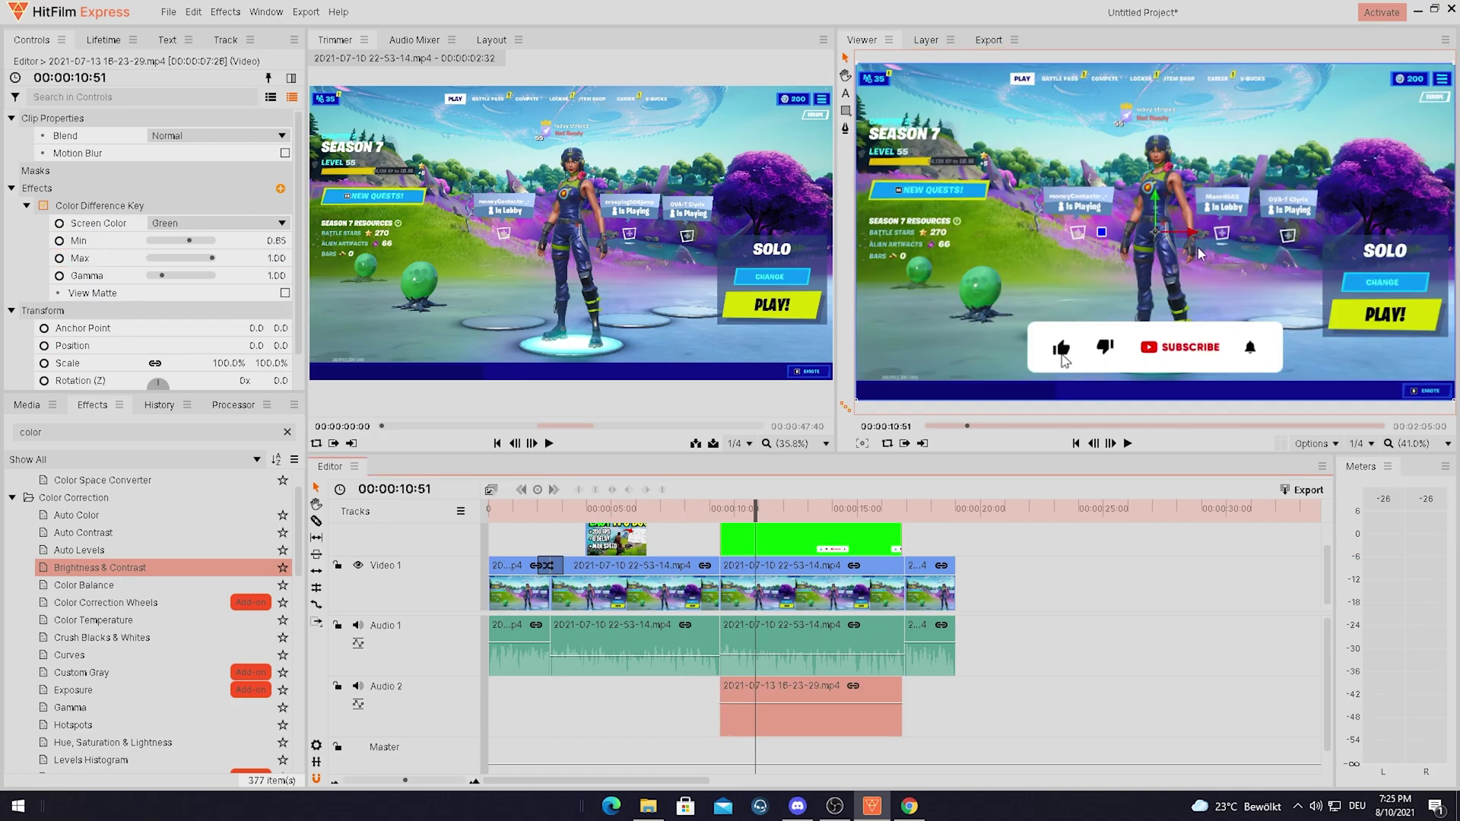
key(space)
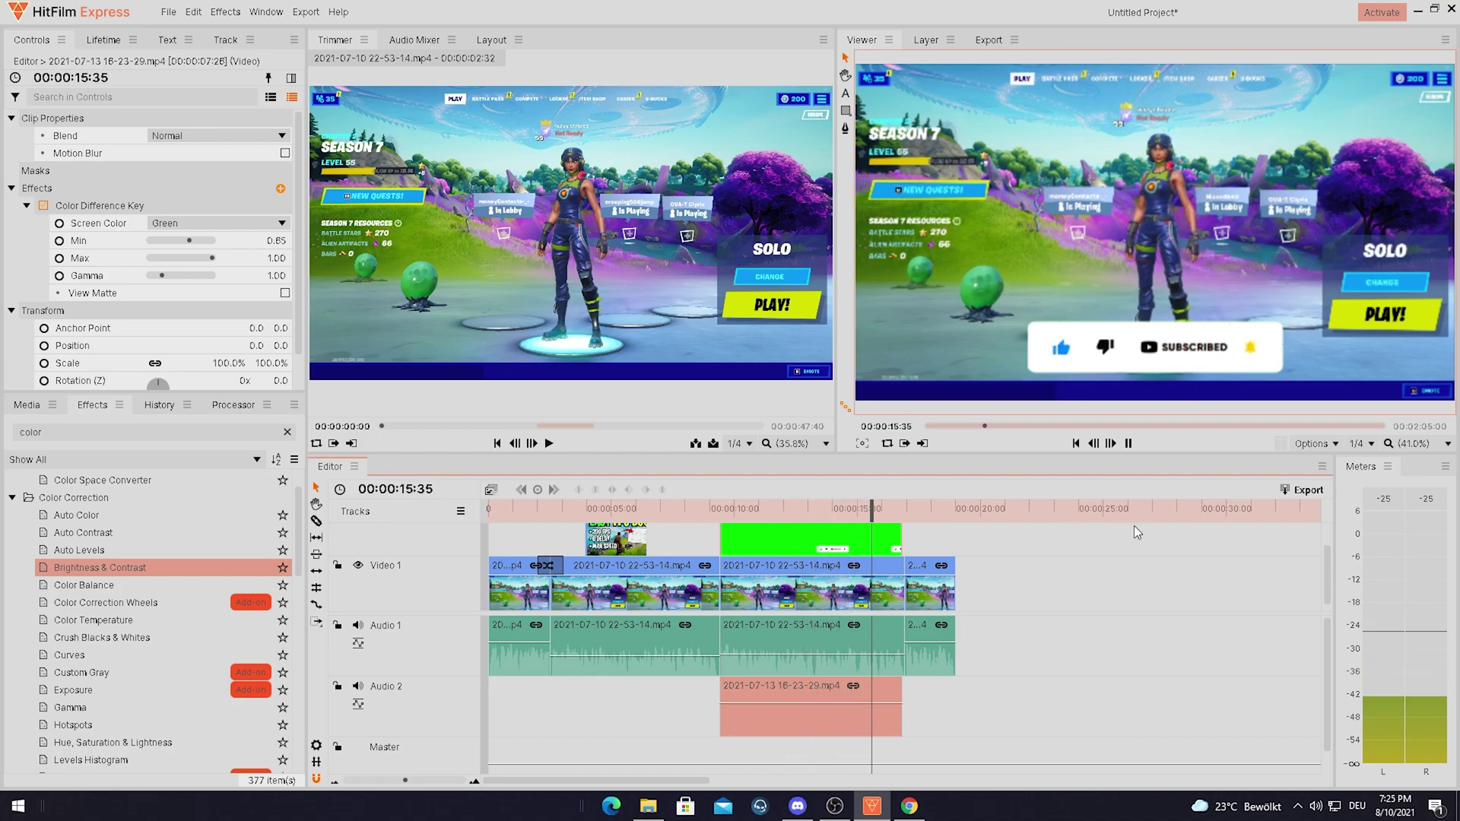
key(space)
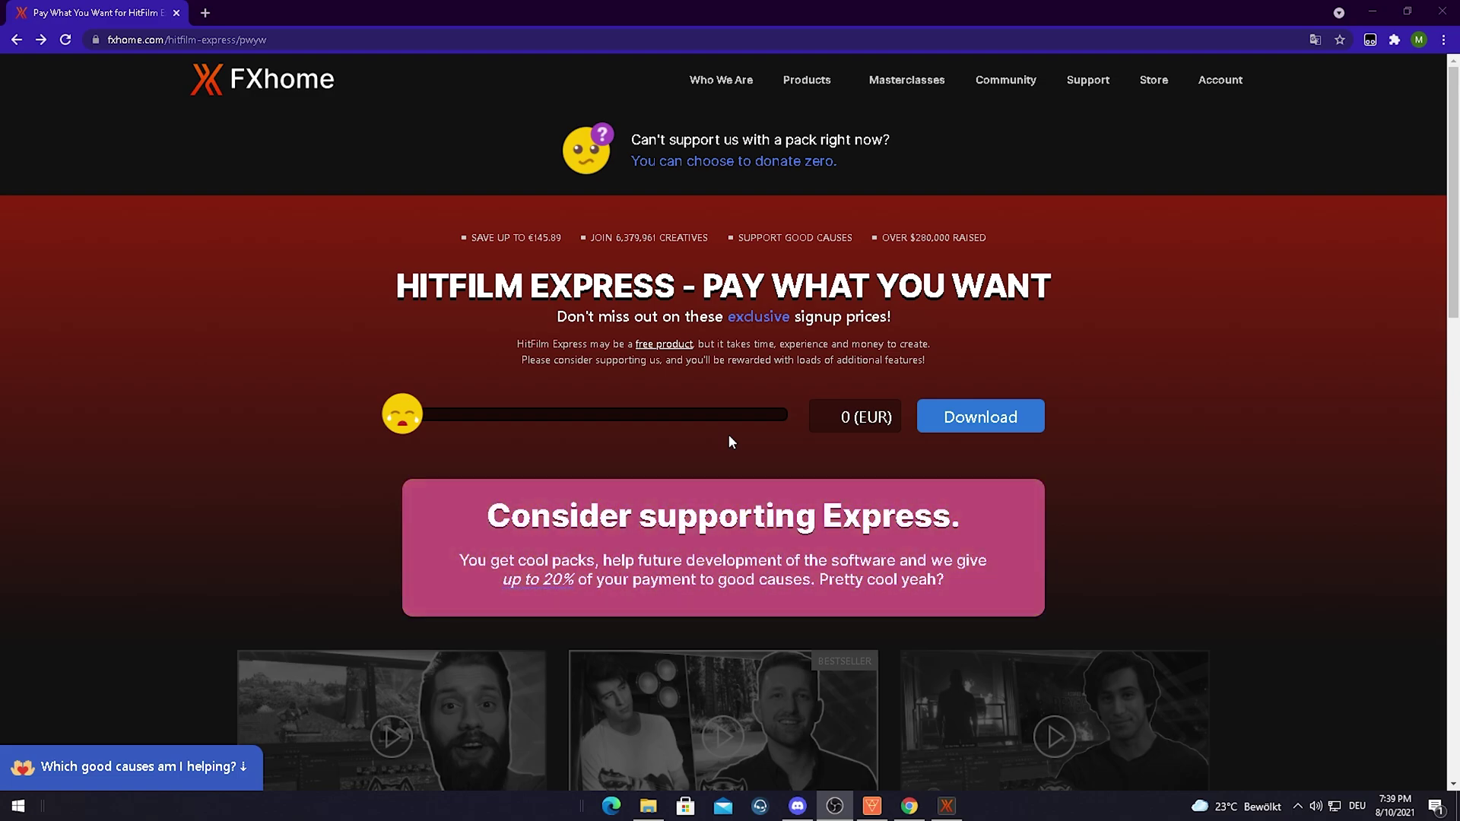
mouse_move(394, 413)
mouse_down()
mouse_move(705, 413)
mouse_move(396, 415)
mouse_up()
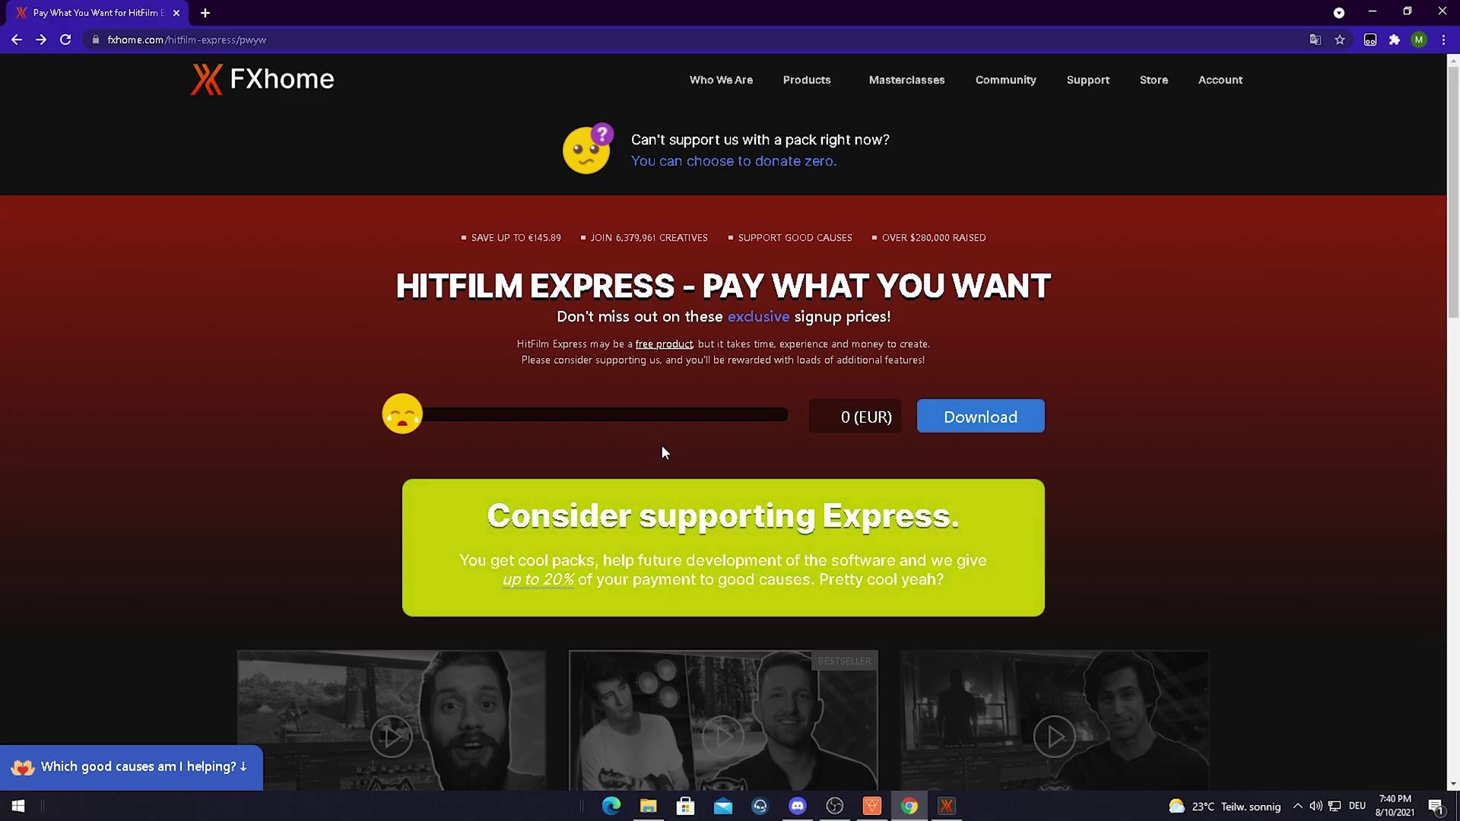
scroll(661, 444, down, 1)
scroll(732, 391, up, 1)
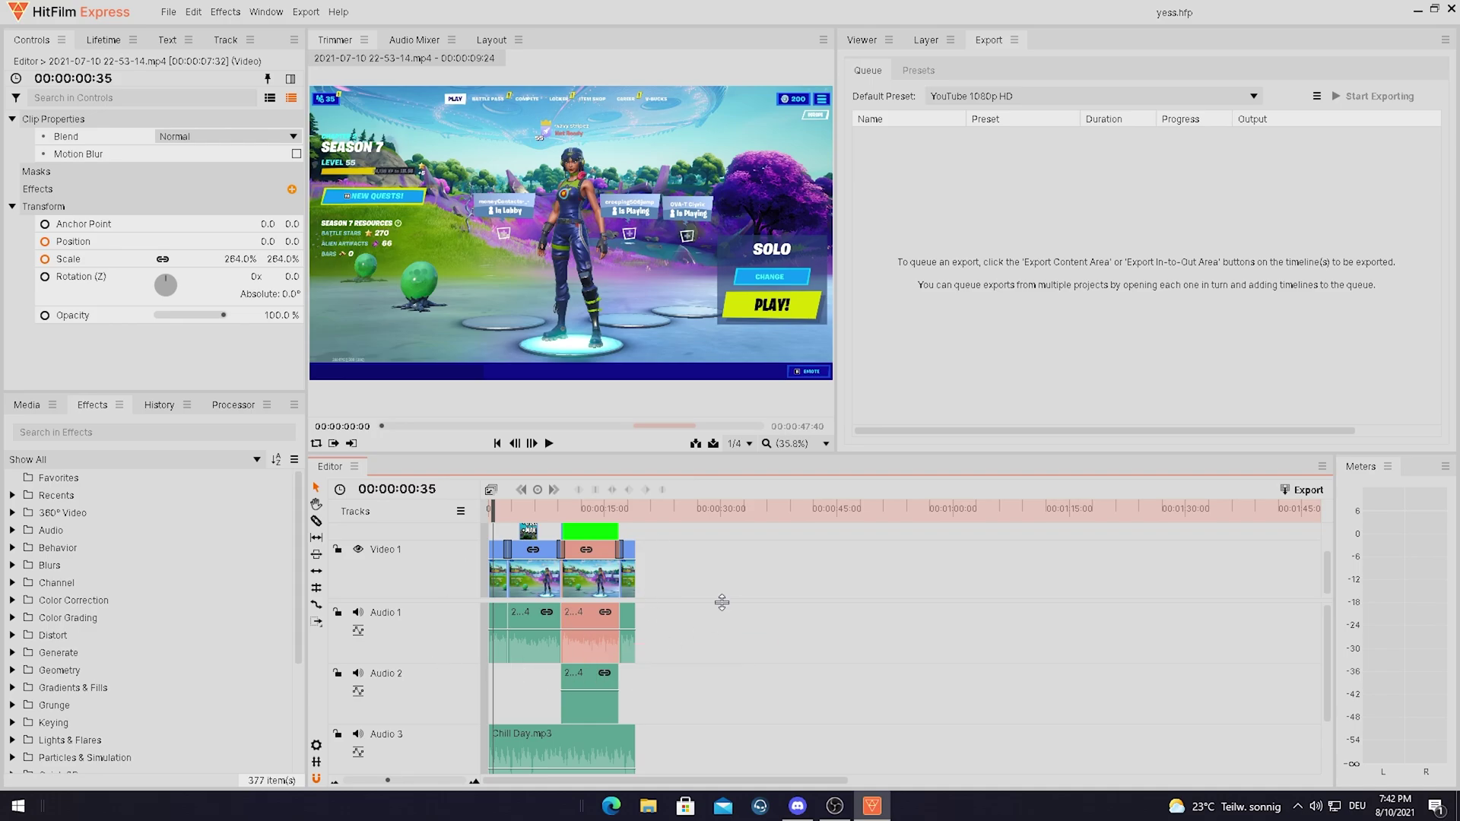
Step: Export the timeline to file as 'fn intro' MP4 and start rendering
click(303, 12)
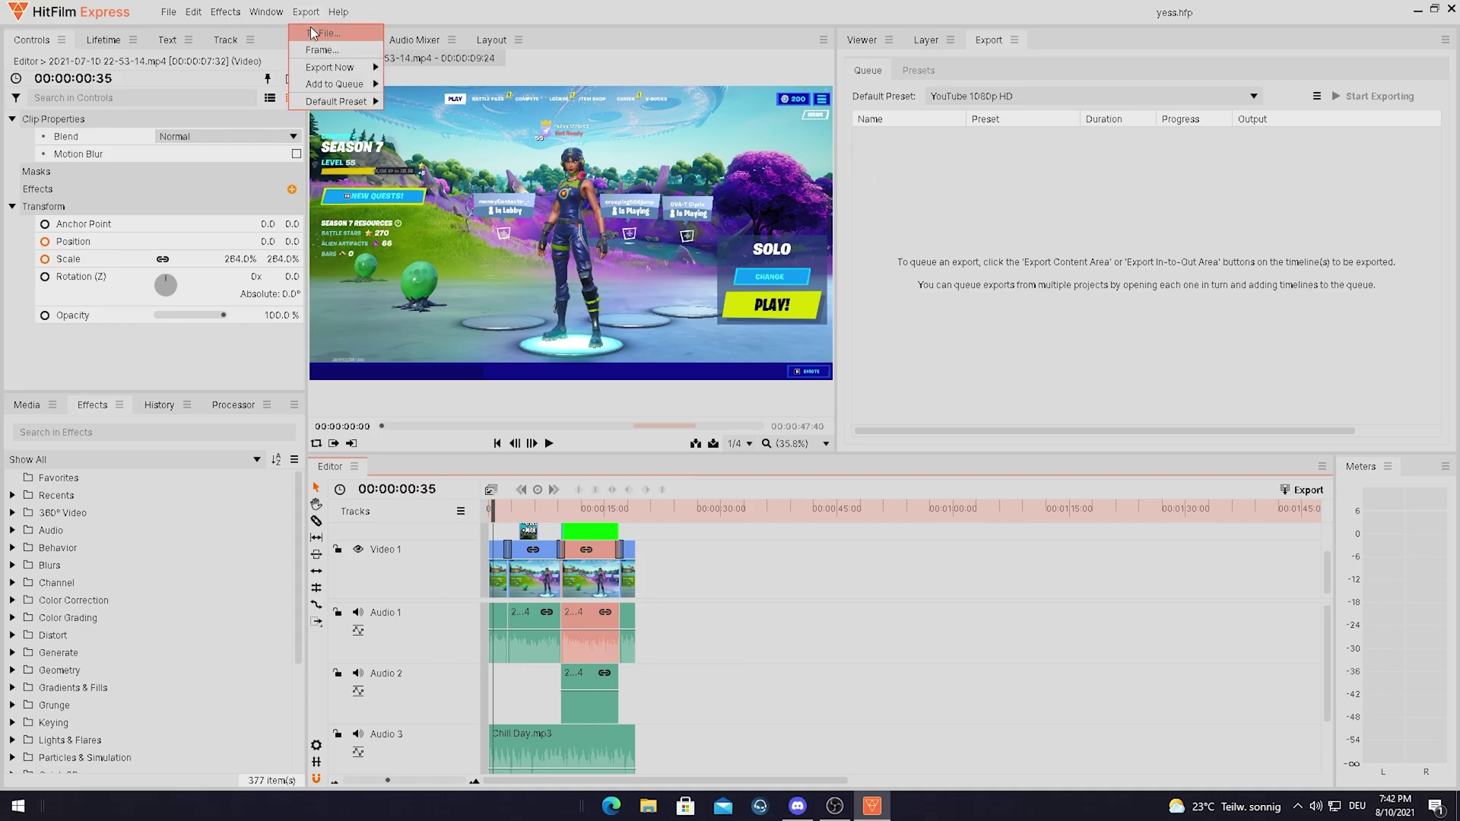
click(321, 35)
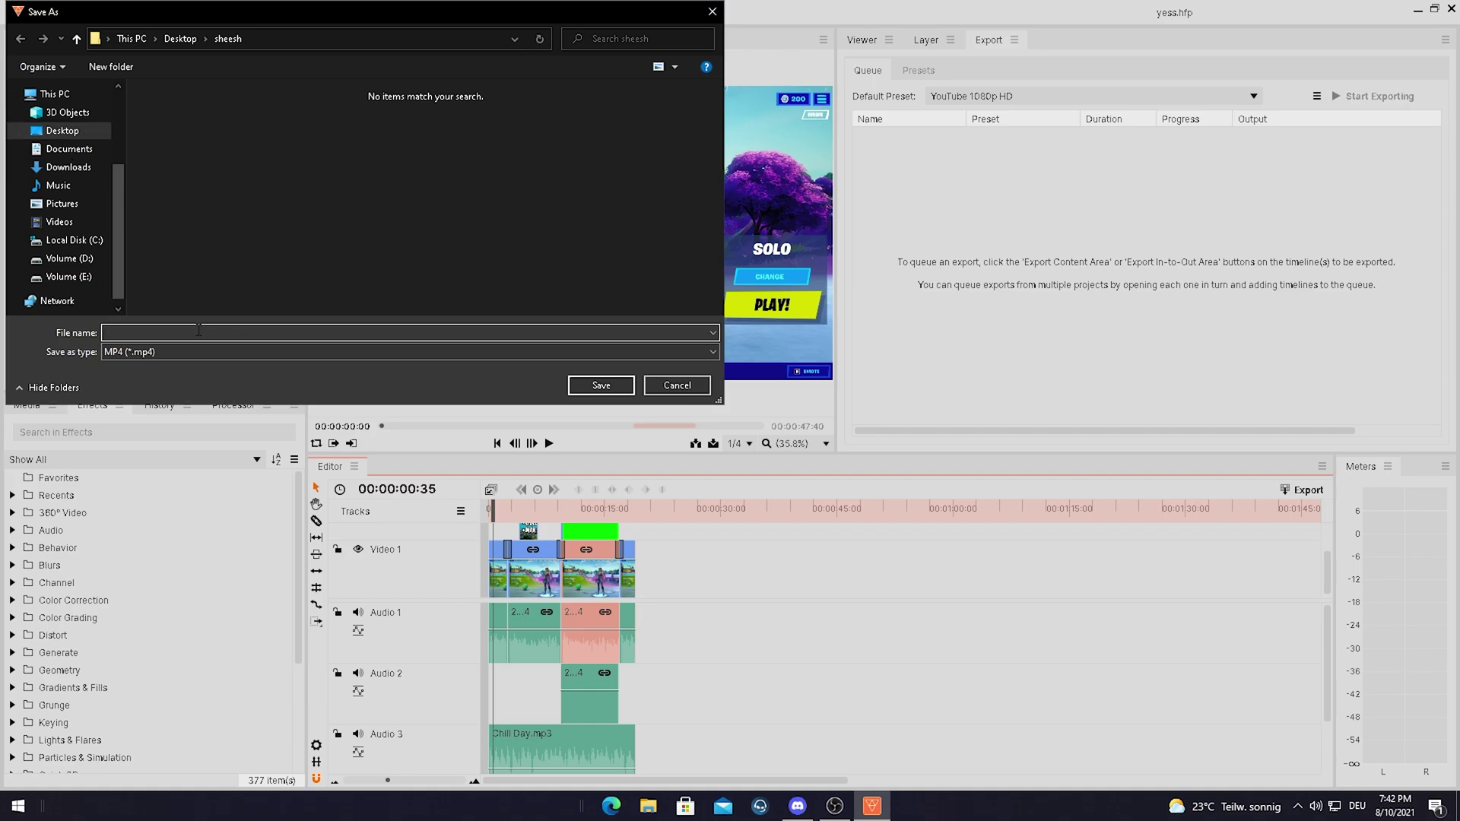
click(601, 384)
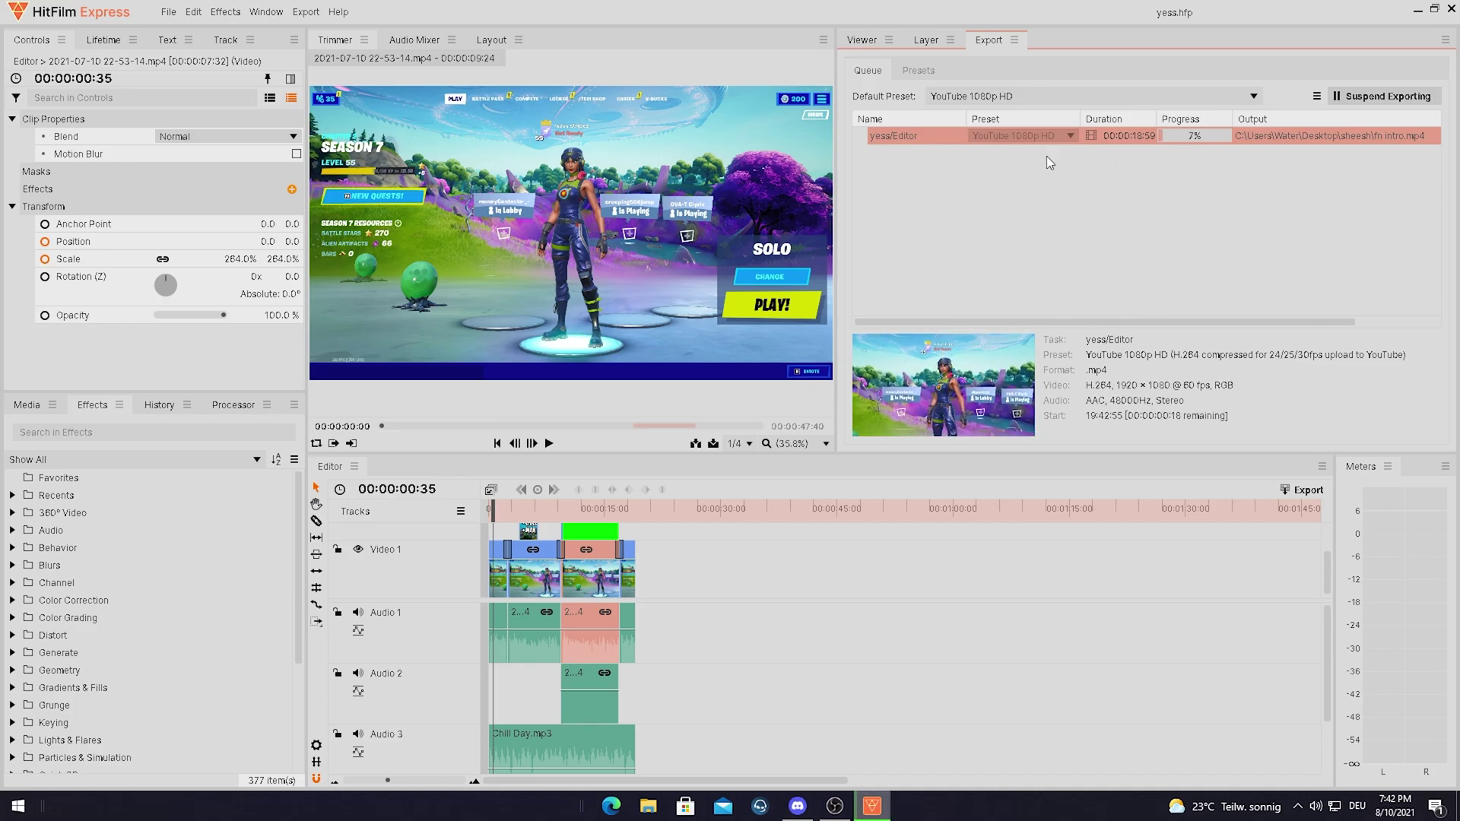